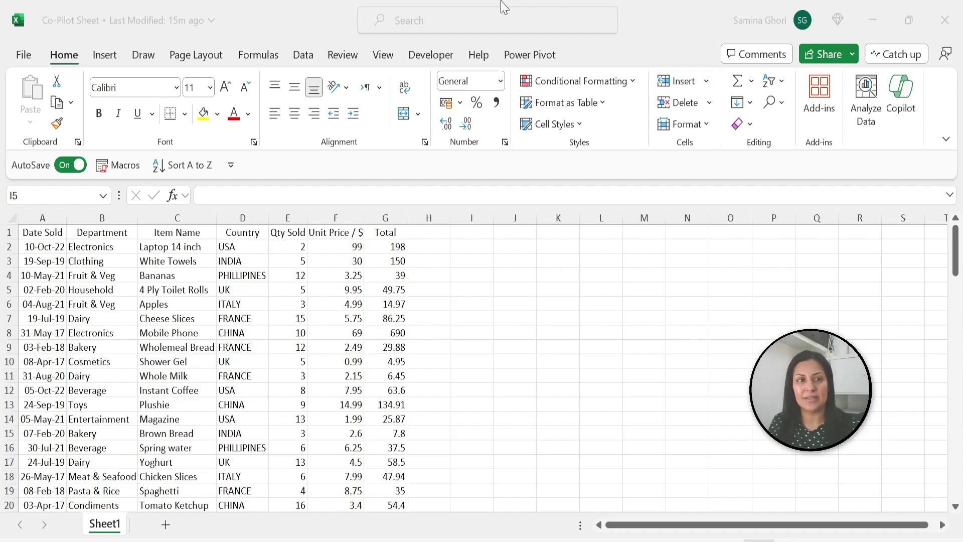
Look over the account and subscription details in the File area, then return to the sales sheet
left_click(23, 56)
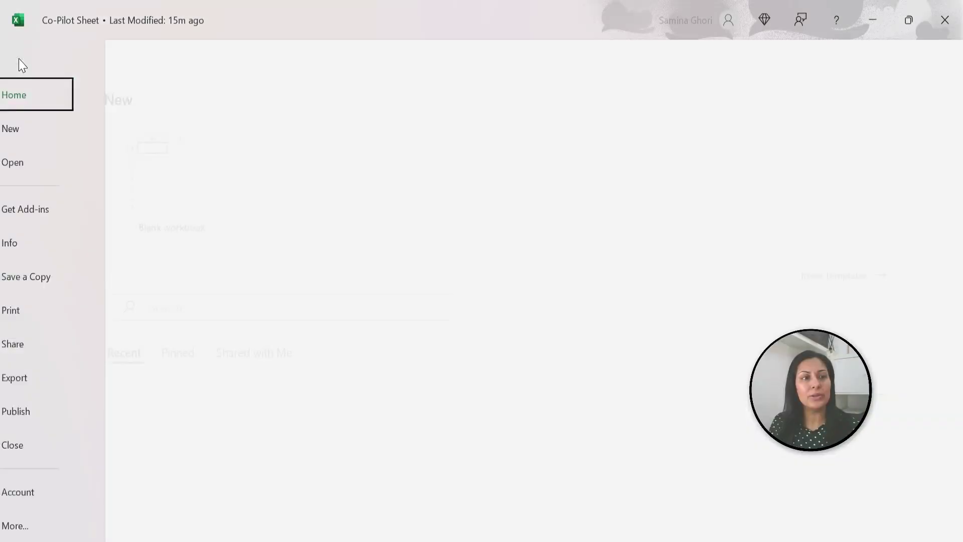
left_click(49, 493)
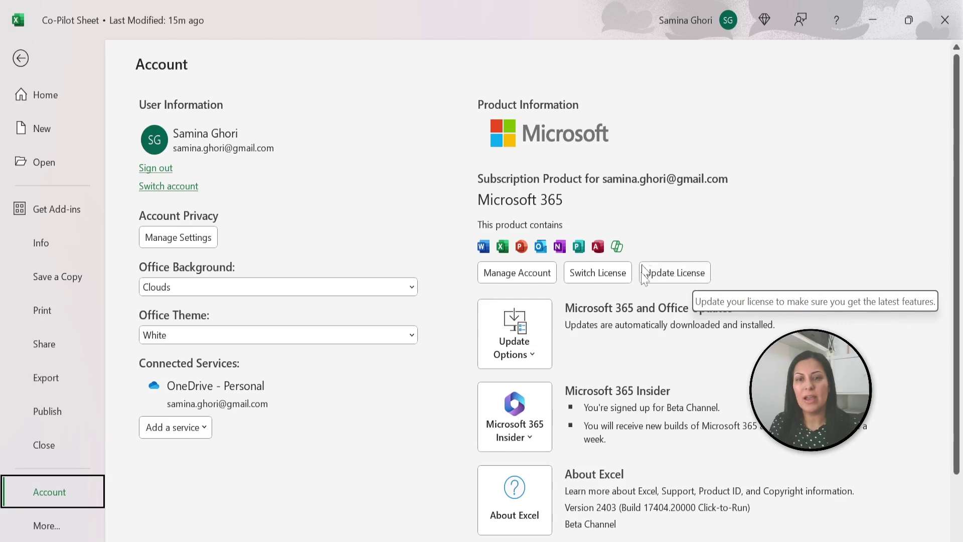
left_click(21, 58)
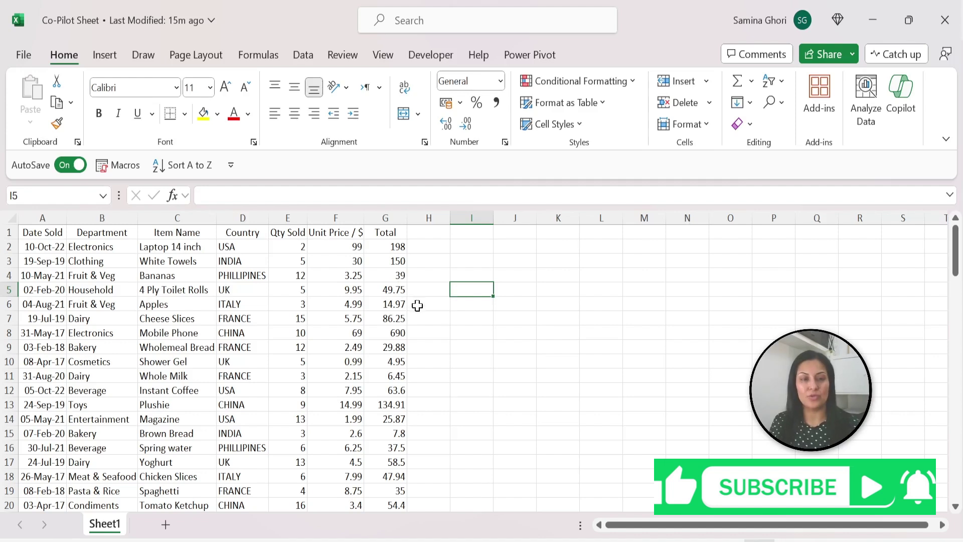
Leave cell I3 unedited and read Copilot's note that it needs data formatted as an Excel table
double_click(473, 254)
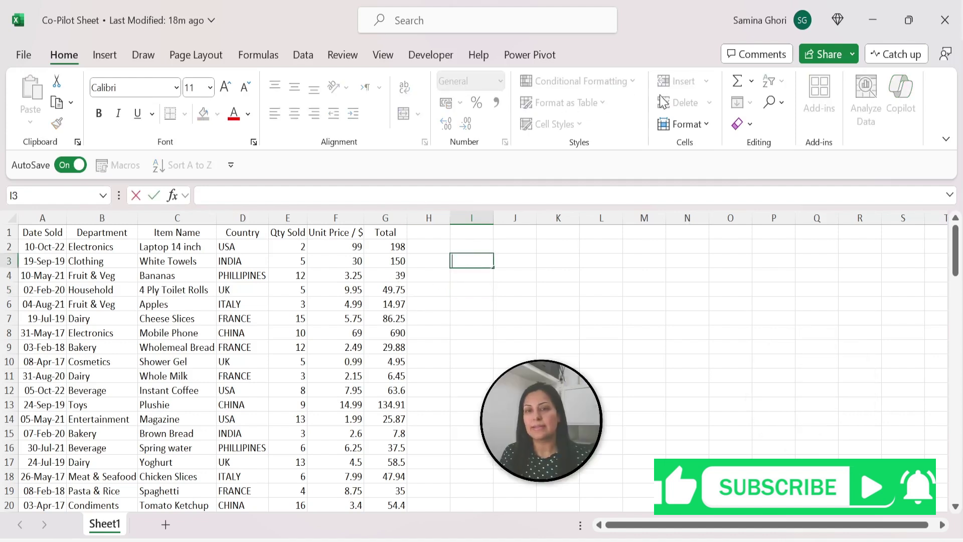
key("Escape")
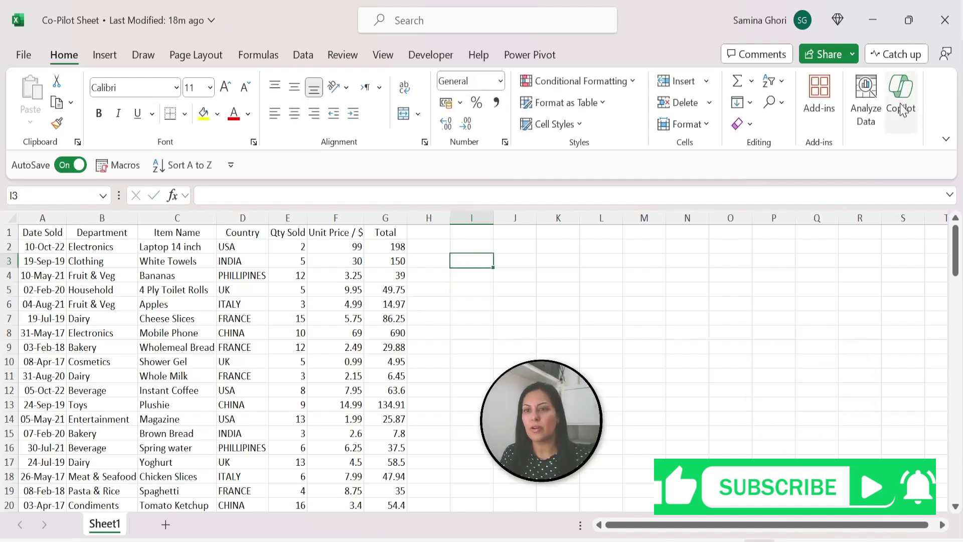
left_click(902, 101)
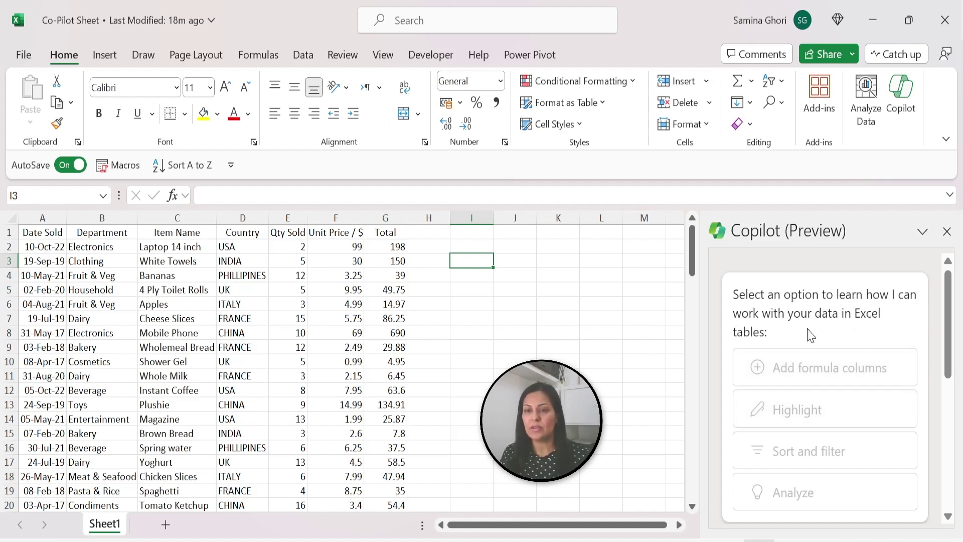
scroll(875, 371, "down", 3)
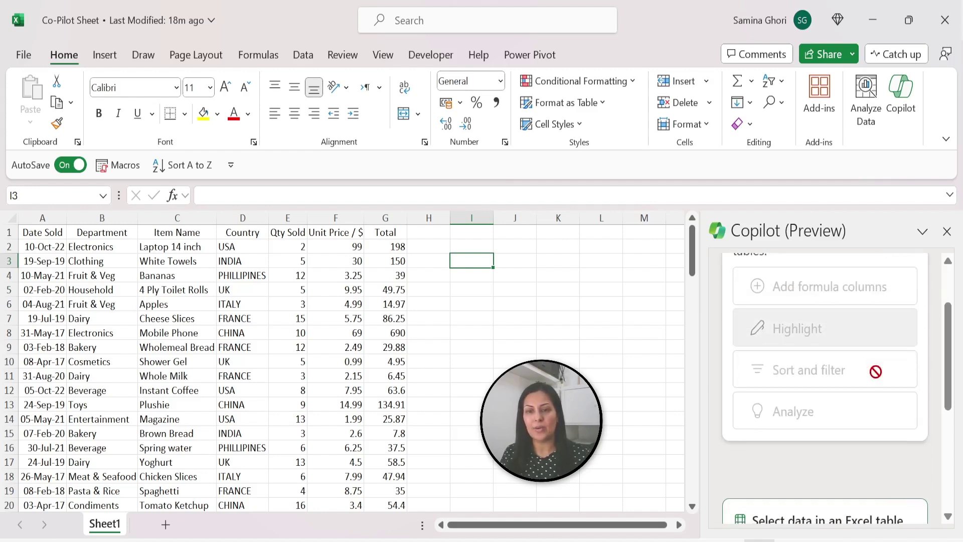
scroll(880, 376, "down", 2)
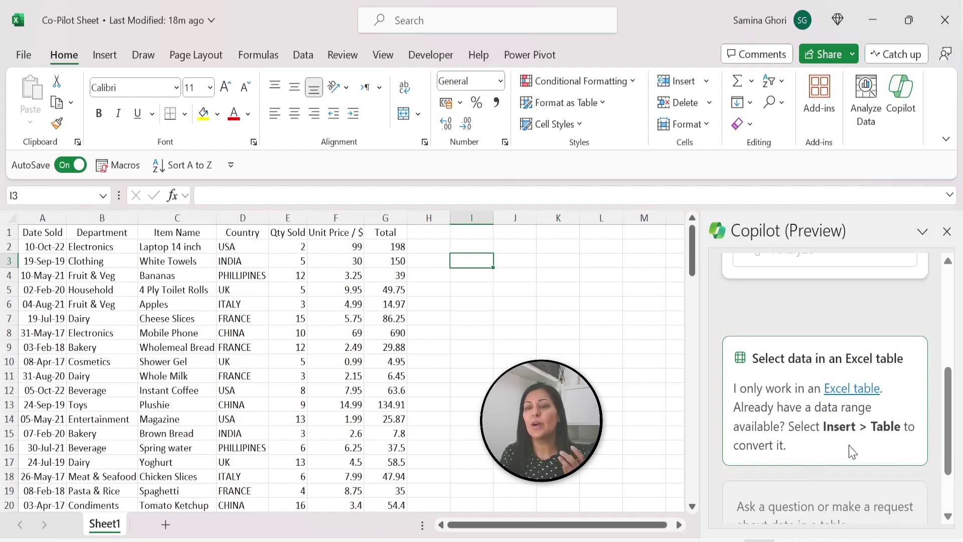
scroll(784, 439, "down", 1)
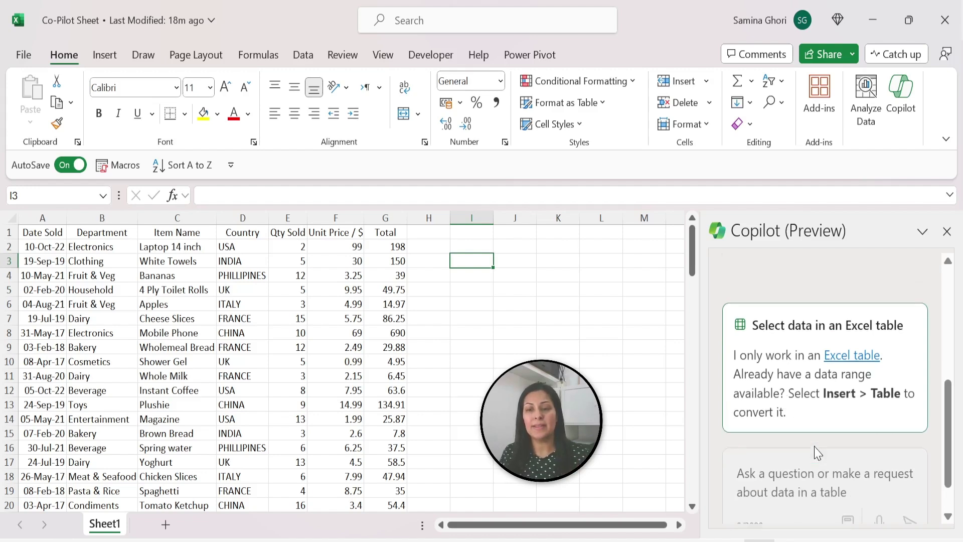
Convert the A1:G101 sales range into an Excel table with headers using Ctrl+T
left_click(222, 315)
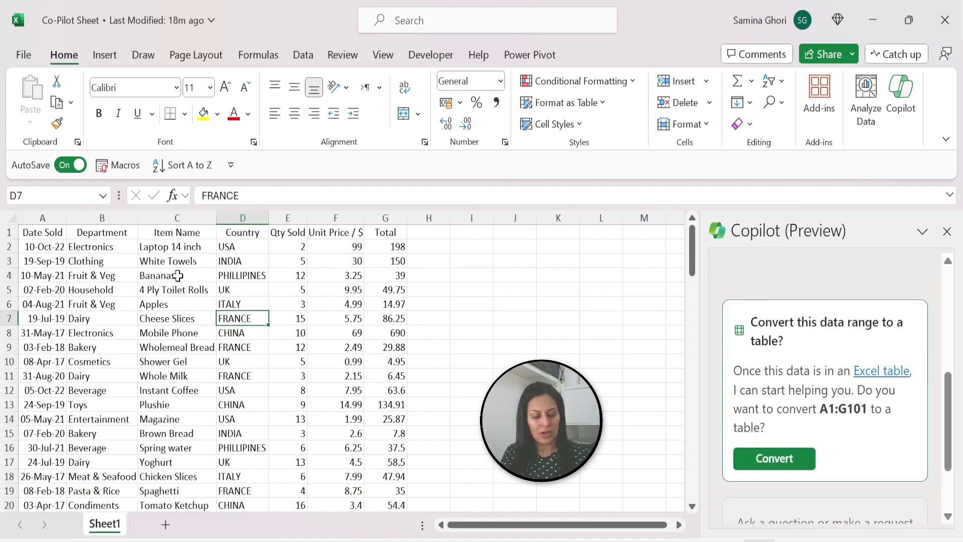
key("ctrl+t")
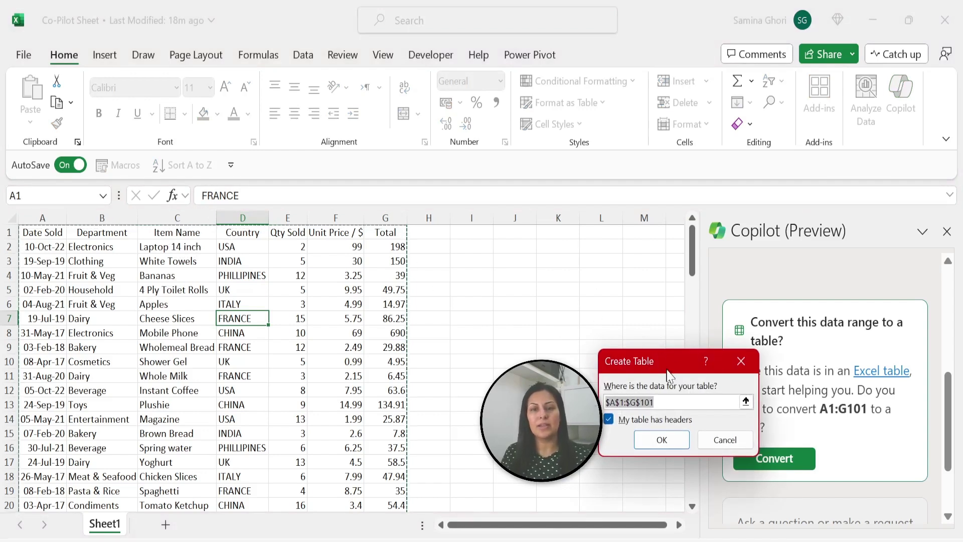
left_click_drag(692, 370, 535, 228)
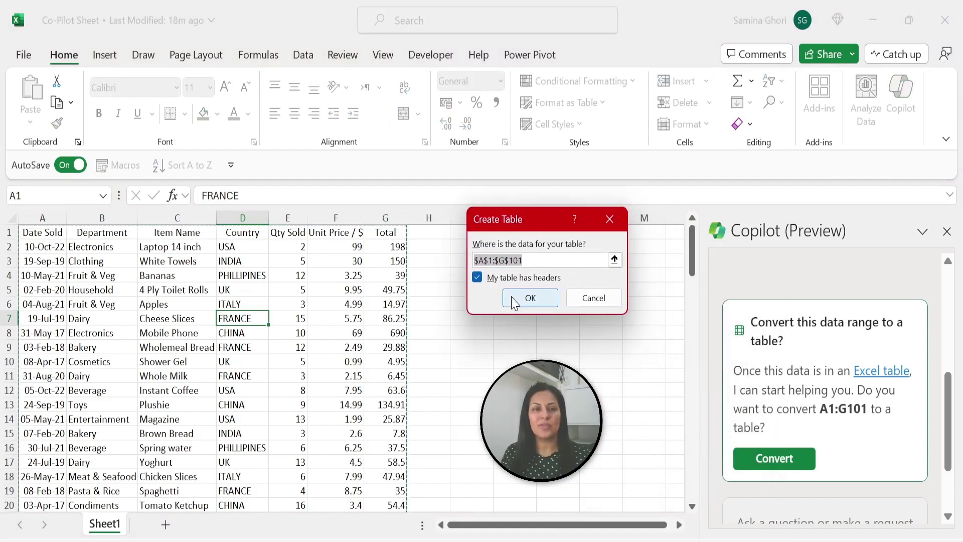
left_click(542, 309)
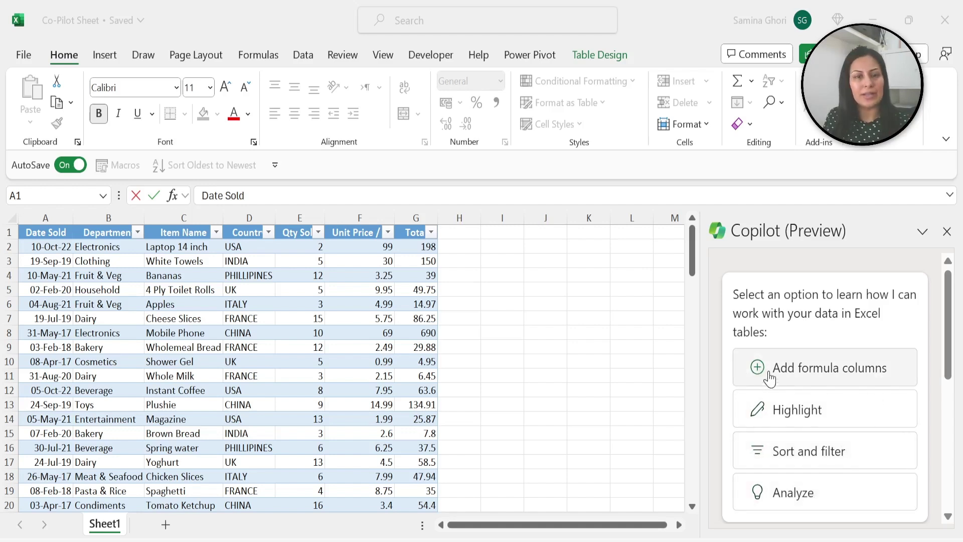
Bring up Copilot's Add formula columns suggestions for the sales table
left_click(771, 380)
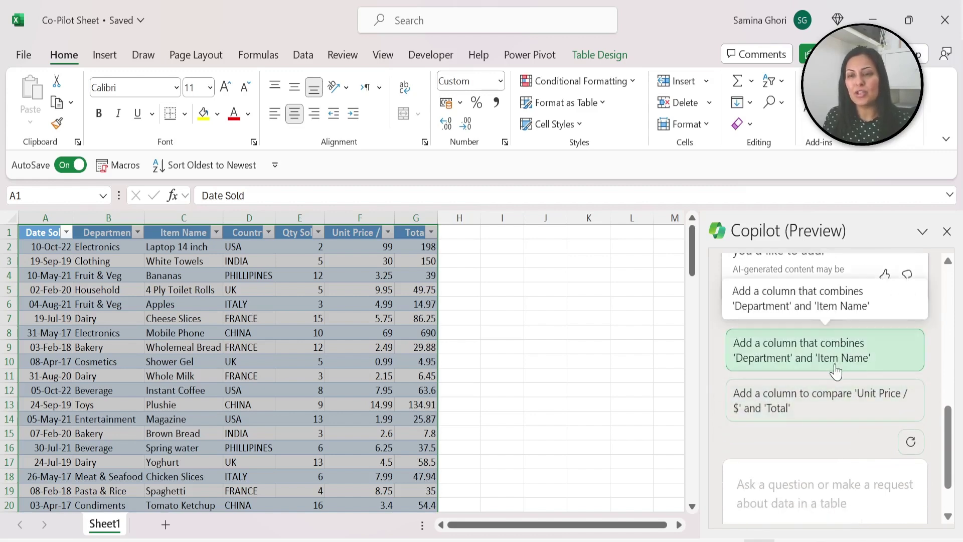
left_click(835, 351)
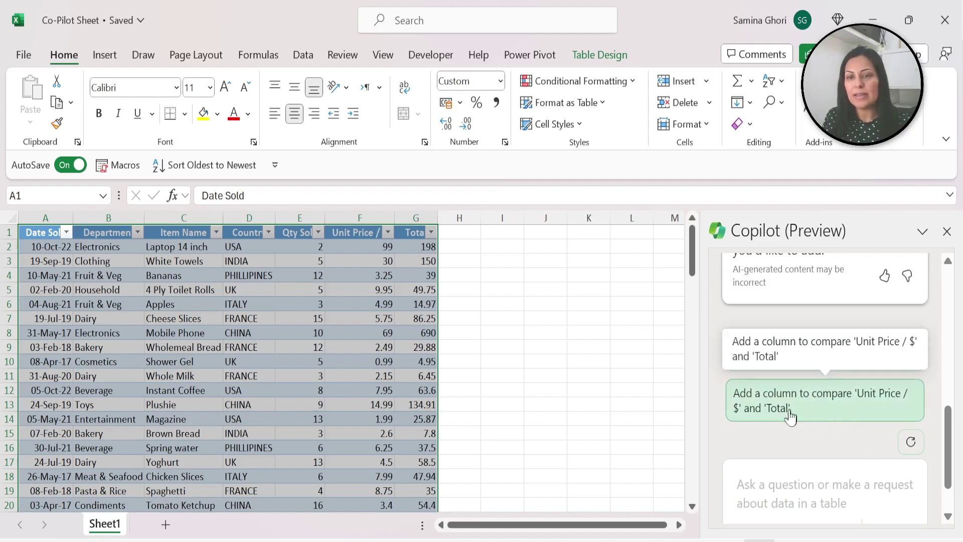
scroll(798, 478, "up", 1)
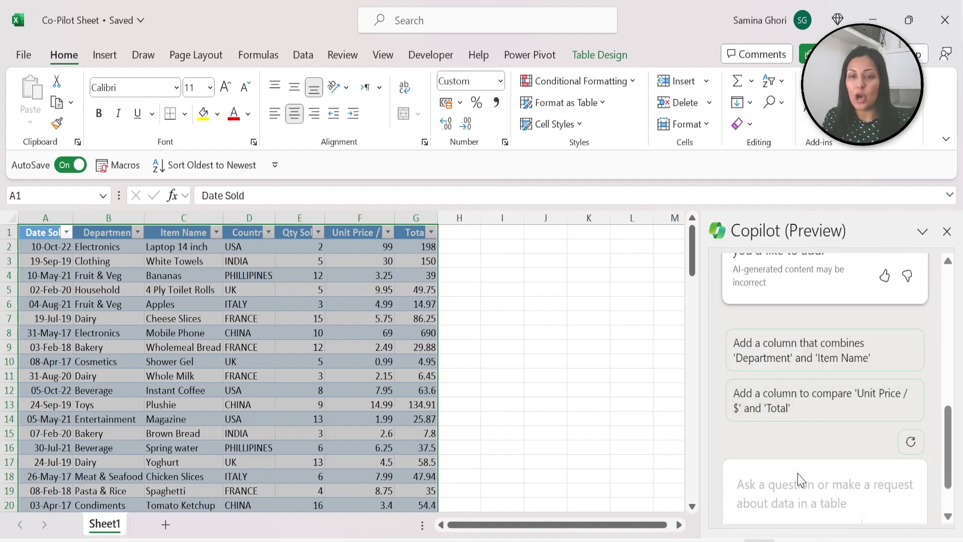
Ask Copilot to 'Add a column with a 10% discount on all products'
left_click(805, 479)
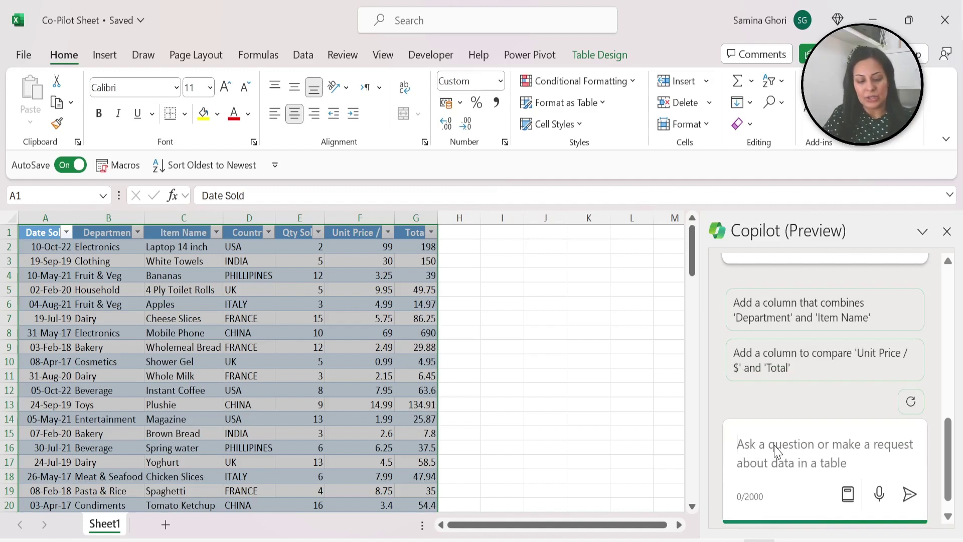
type("Add")
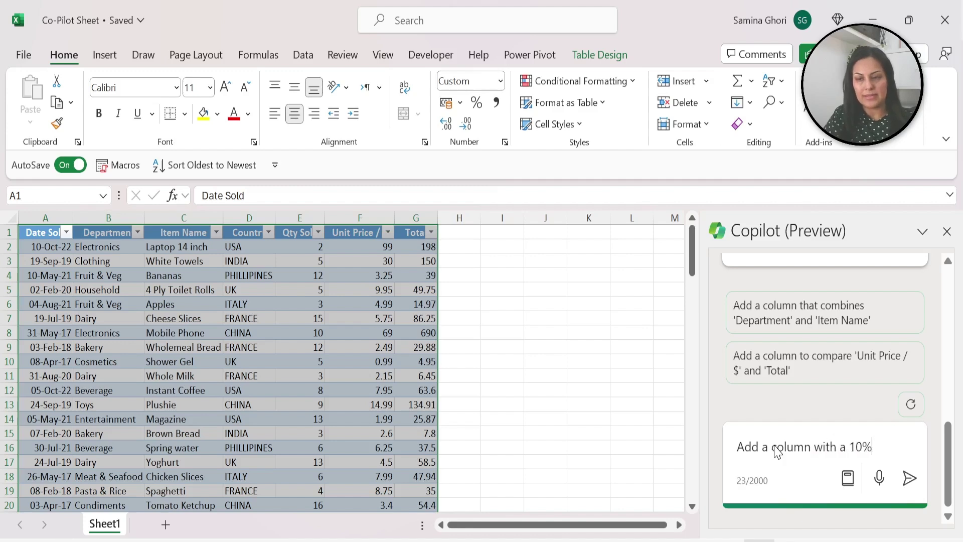
type("a column with a 10% discount on all p")
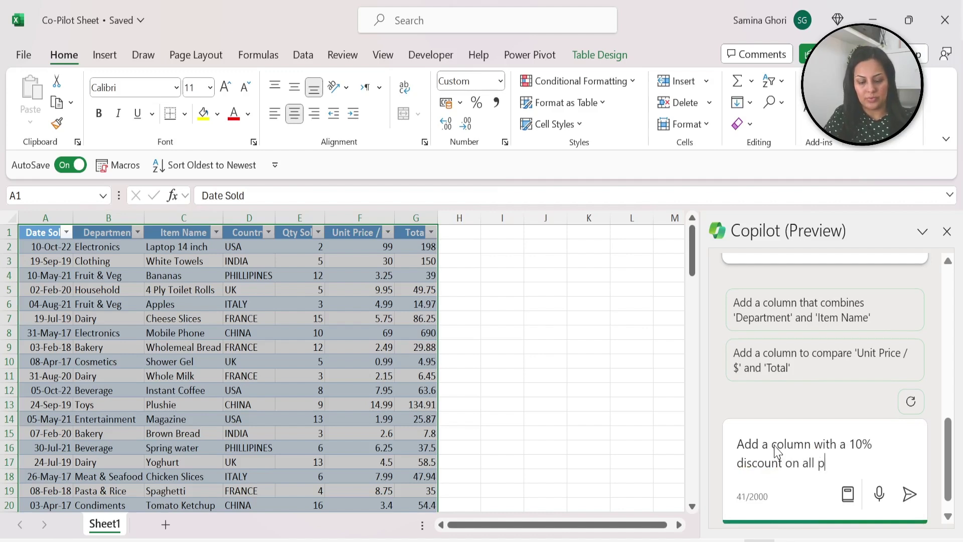
type("rodcut")
key("BackSpace")
key("BackSpace")
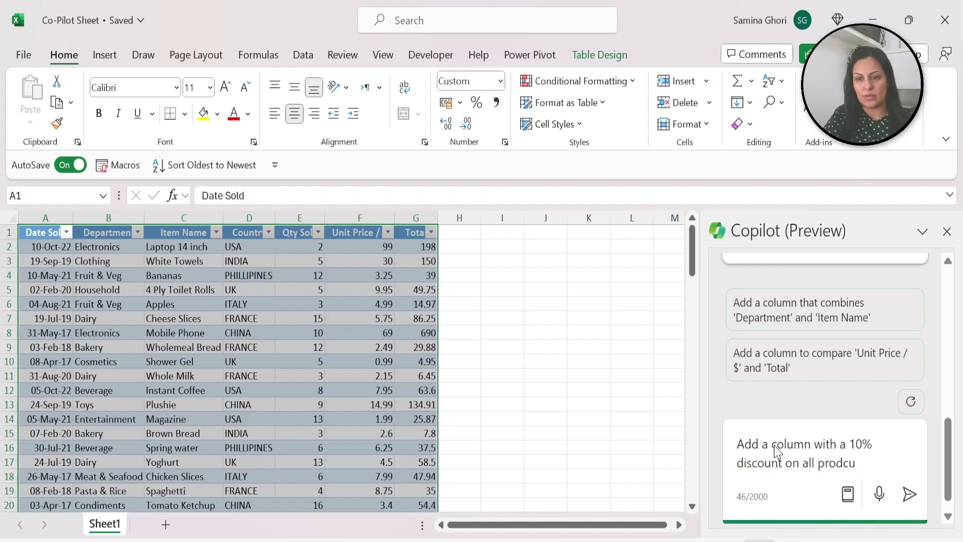
key("BackSpace")
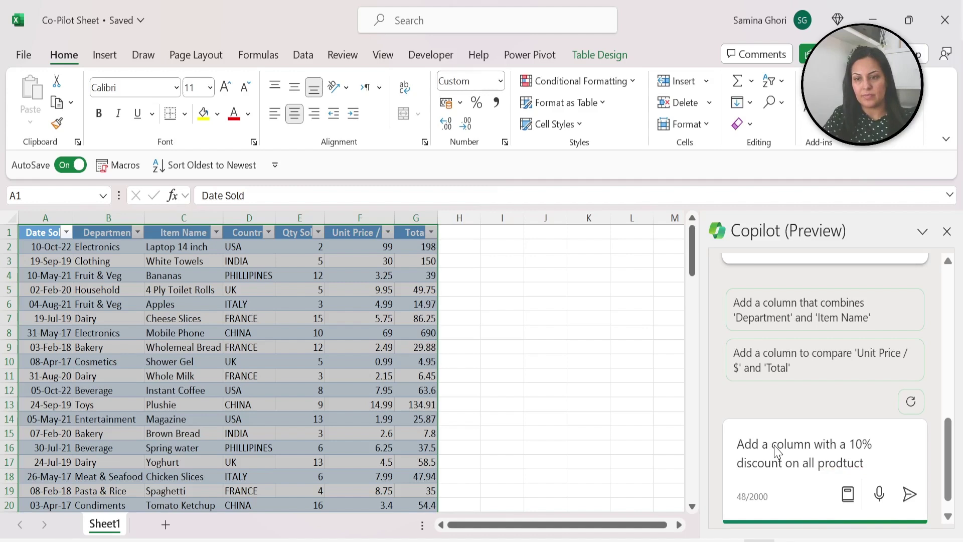
type("ucts")
key("Return")
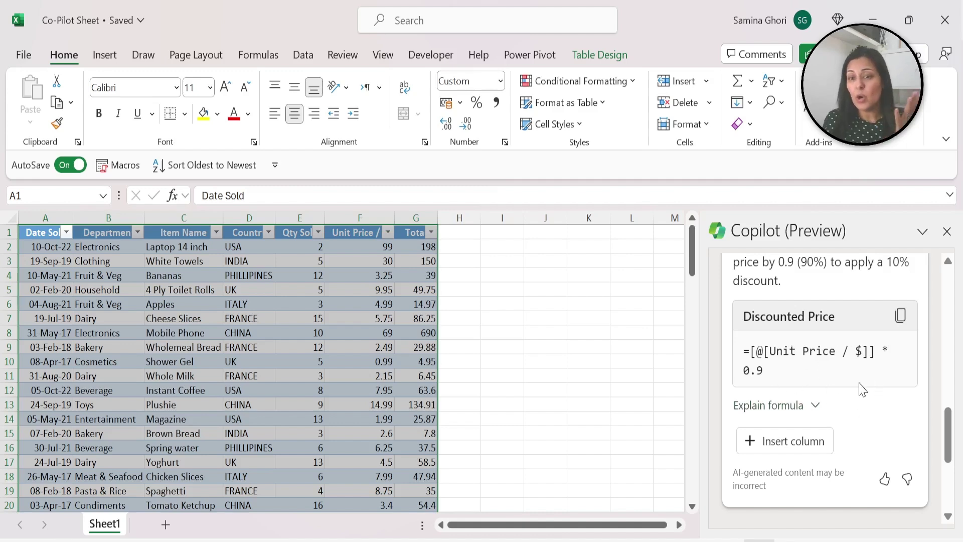
Review the =[@[Unit Price / $]] * 0.9 explanation and insert the Discounted Price column into H
left_click(813, 411)
scroll(846, 400, "down", 3)
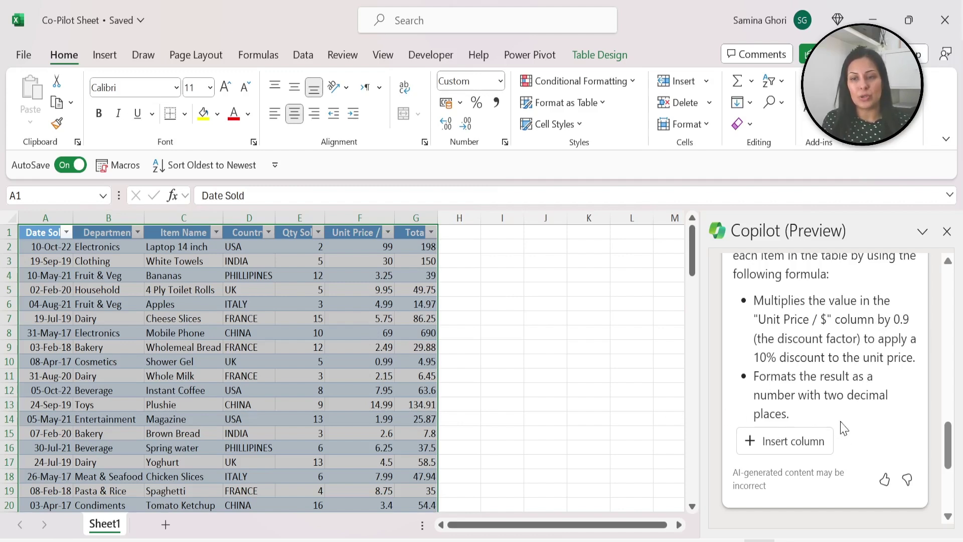
left_click(791, 405)
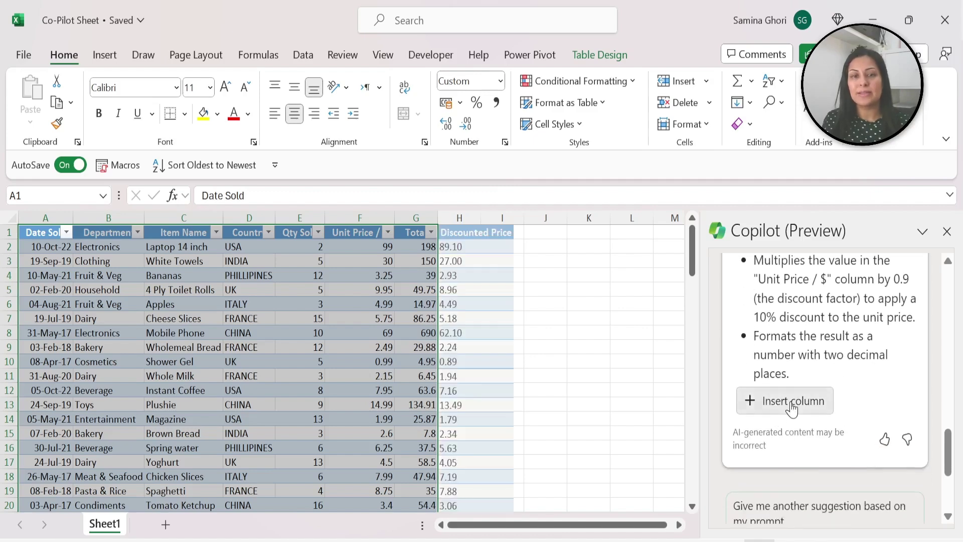
left_click(791, 406)
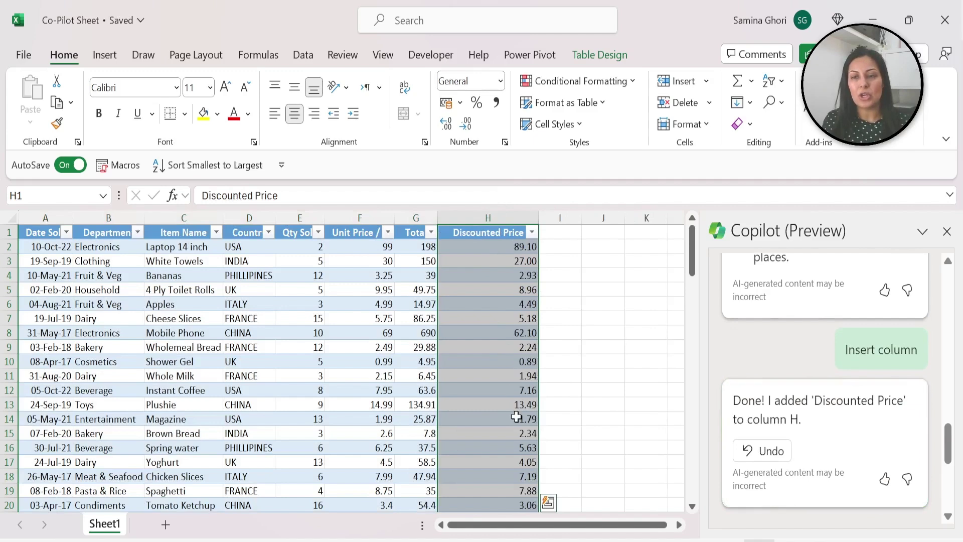
Check the new column H, then undo the Discounted Price column
scroll(517, 417, "down", 1)
scroll(524, 416, "up", 1)
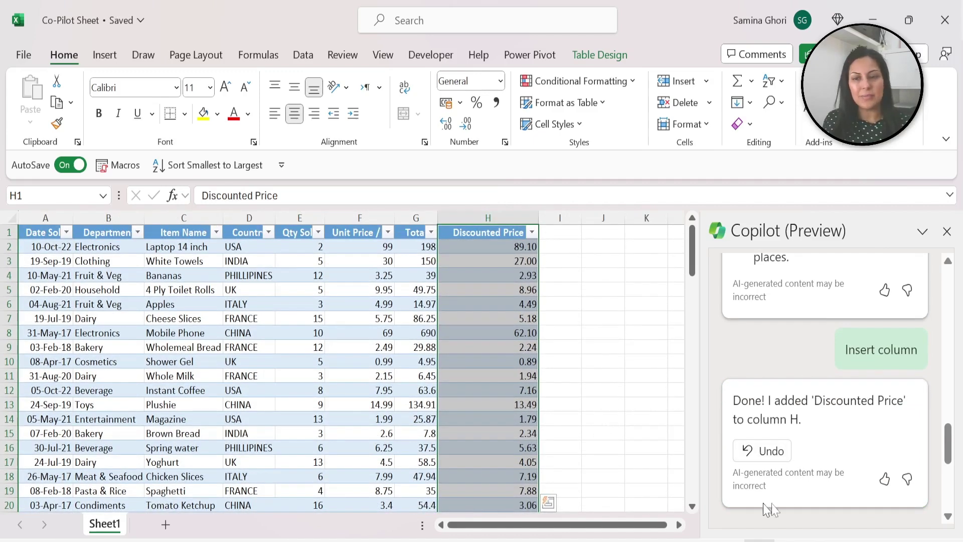
left_click(762, 451)
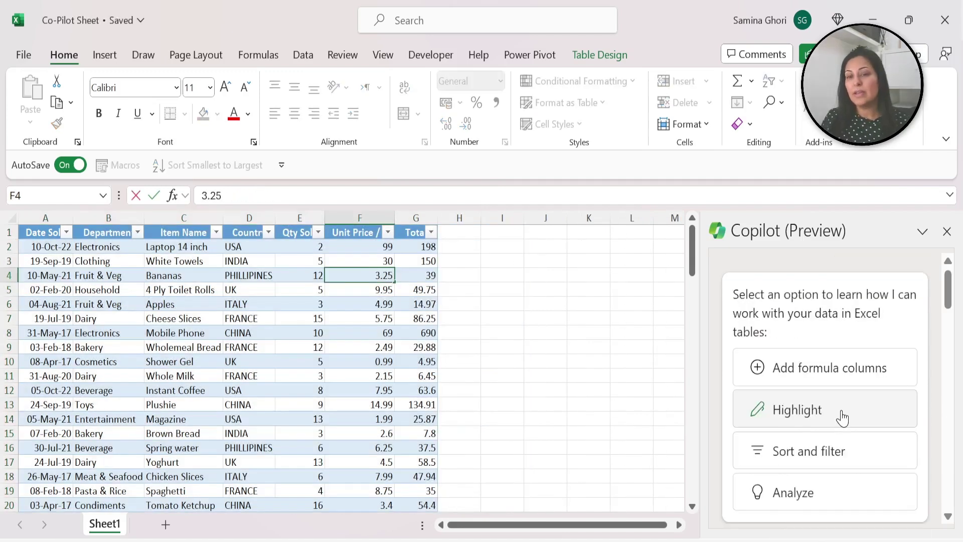
Bring up Copilot's highlight suggestions and type 'Highlght the Top 10 Total revenue items'
left_click(802, 422)
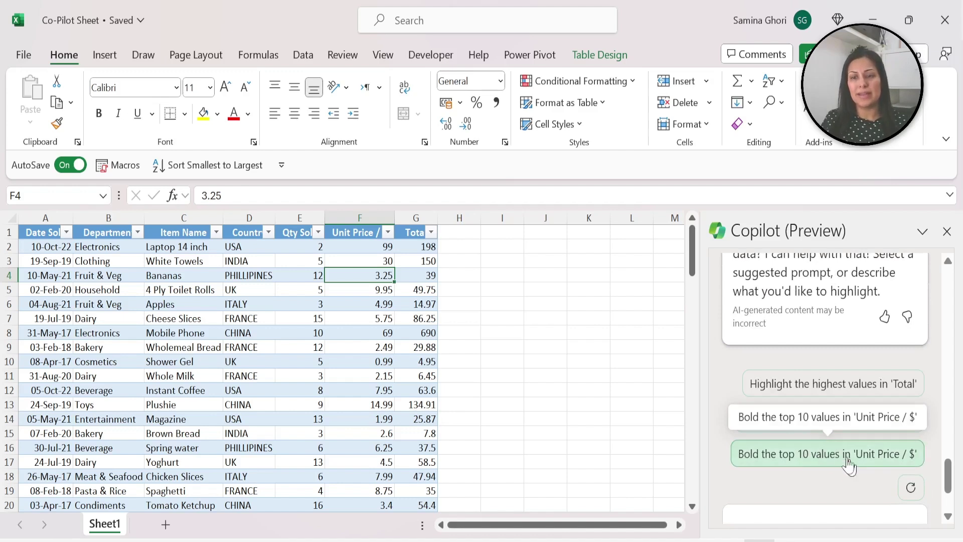
scroll(833, 466, "down", 1)
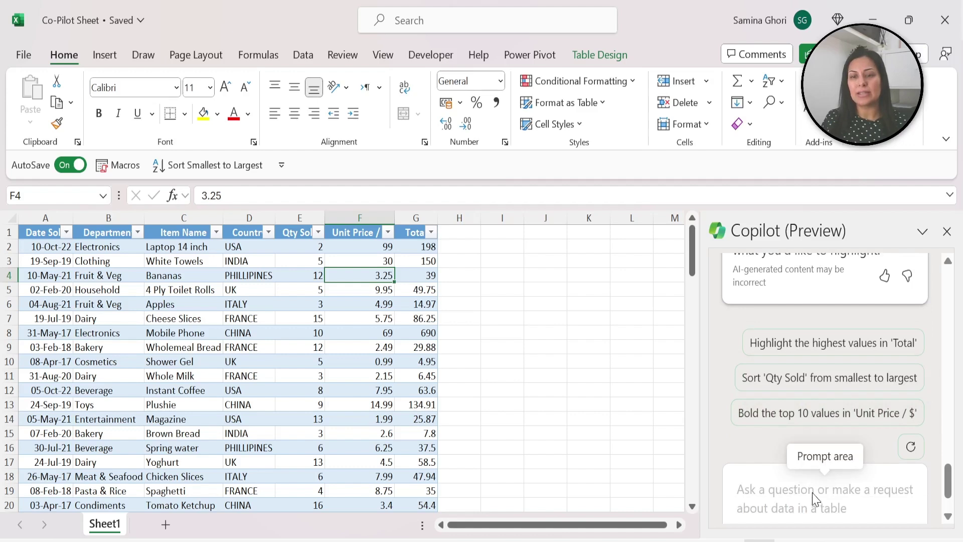
left_click(805, 507)
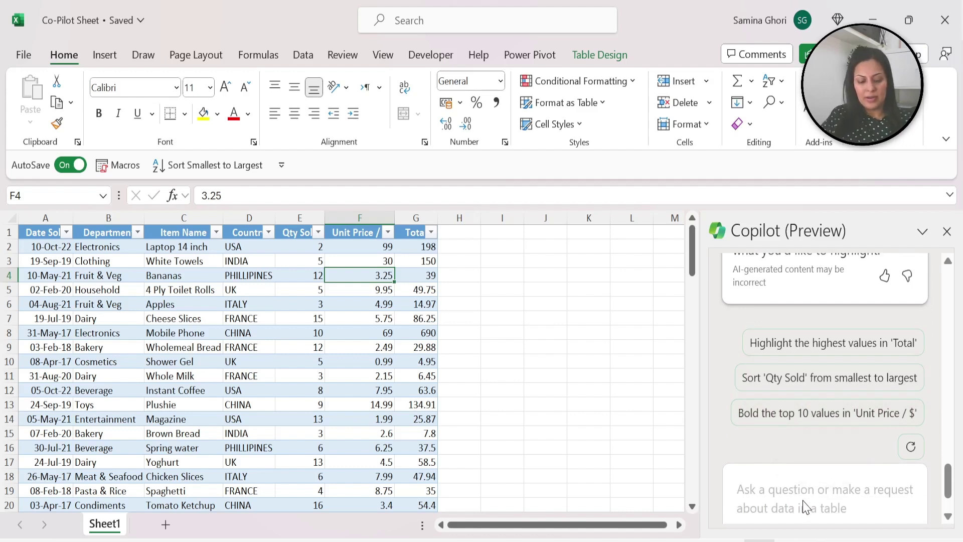
type("Highlght the Top 10")
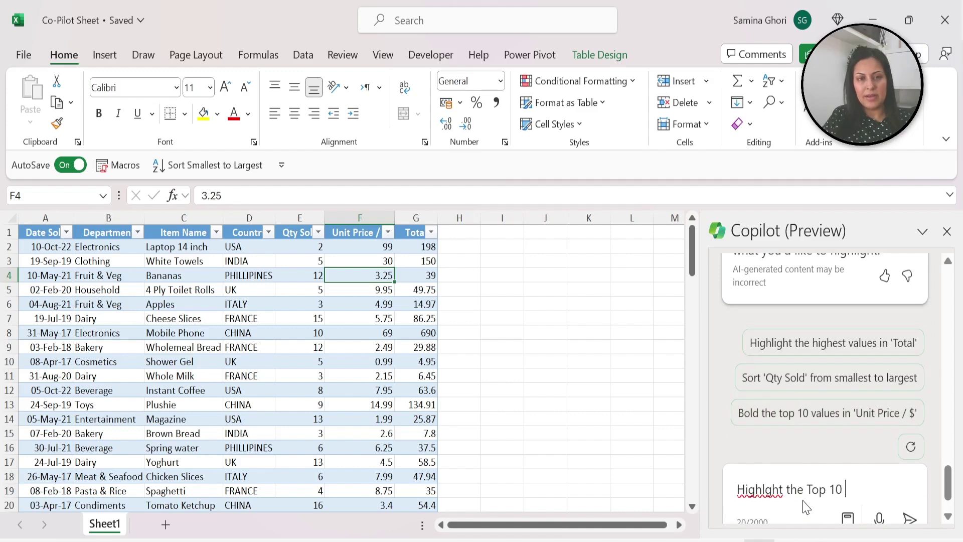
type("Total rev")
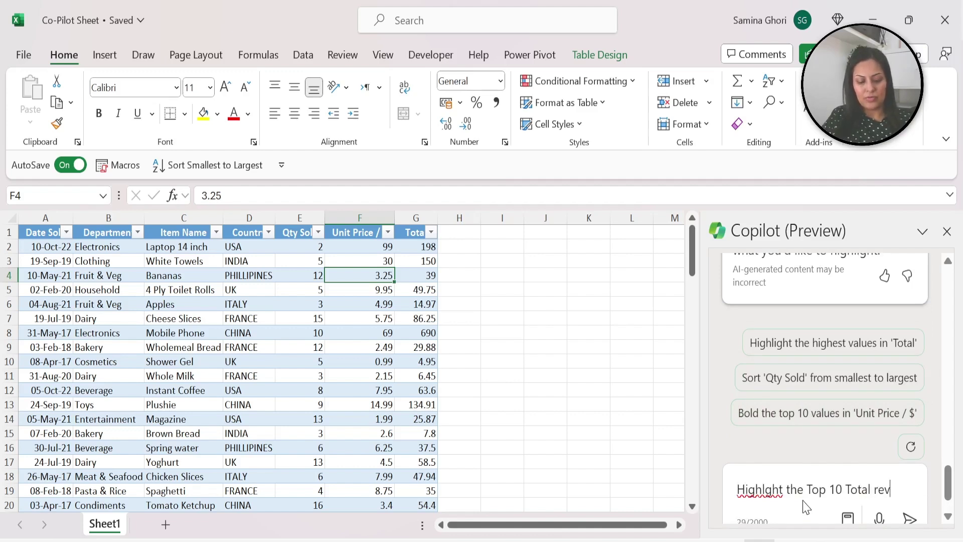
type("enue item")
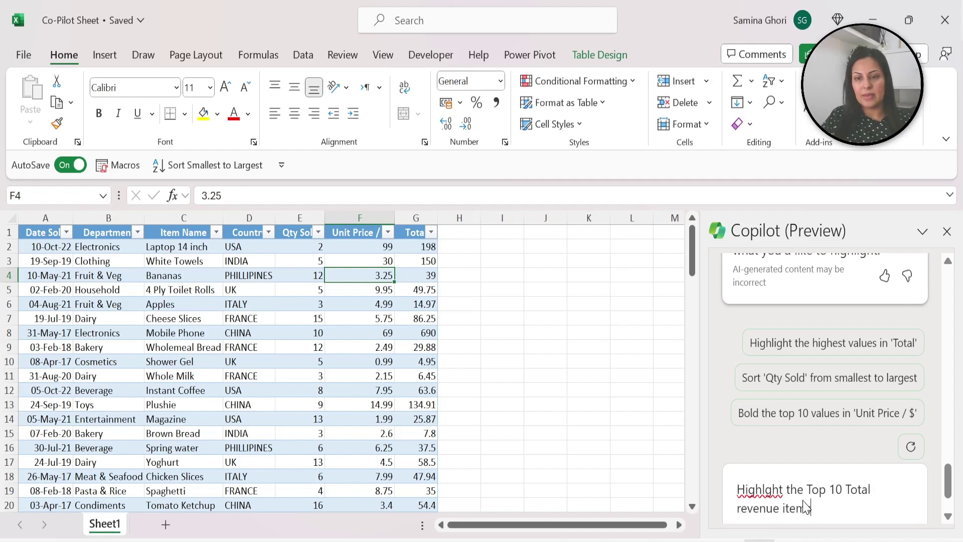
type("s")
Send the top 10 request and check the #FFEF9C yellow fill on Total values like 198
key("Return")
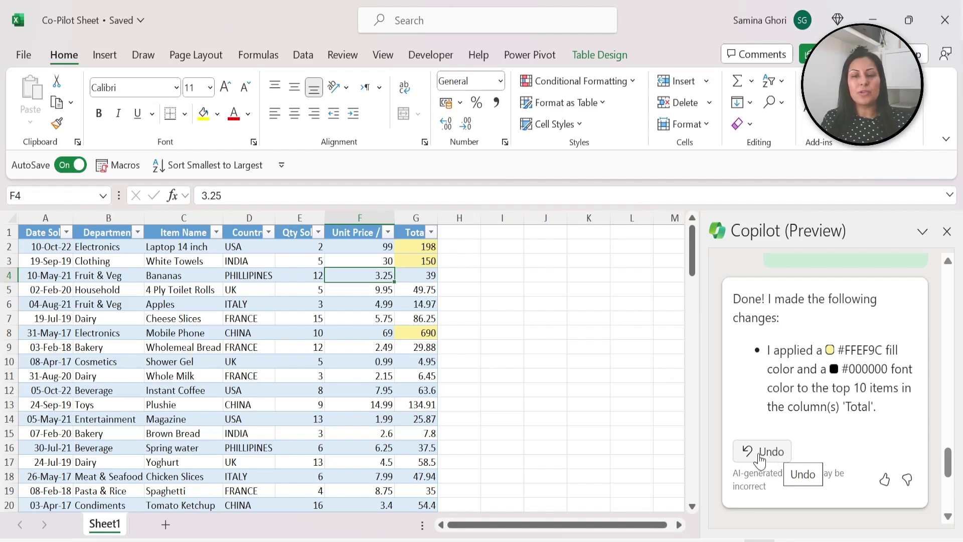
scroll(805, 454, "up", 3)
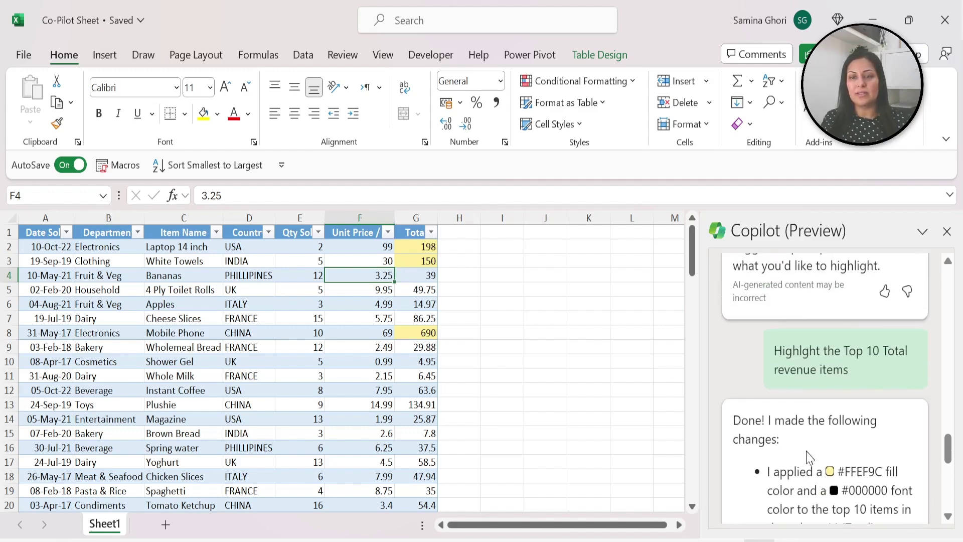
scroll(855, 446, "down", 5)
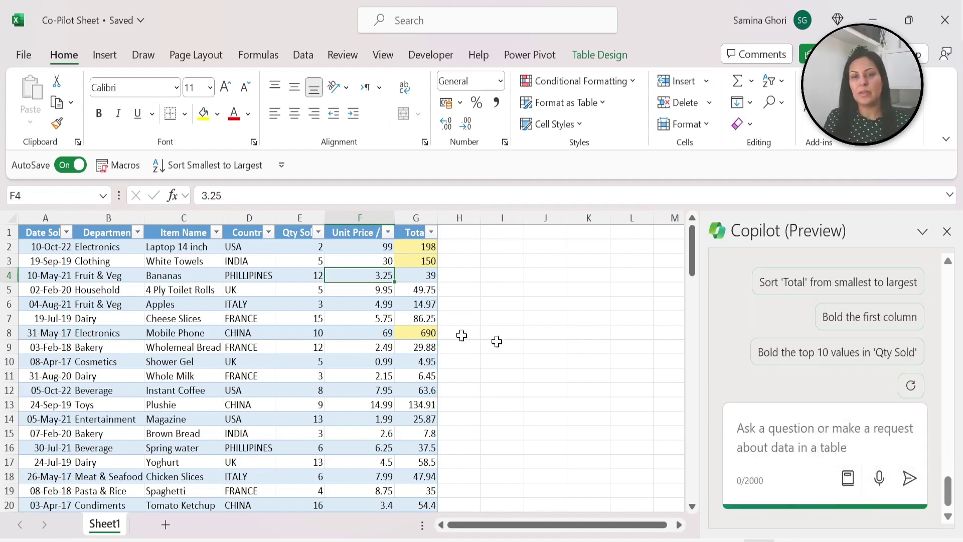
left_click(408, 260)
scroll(805, 496, "up", 5)
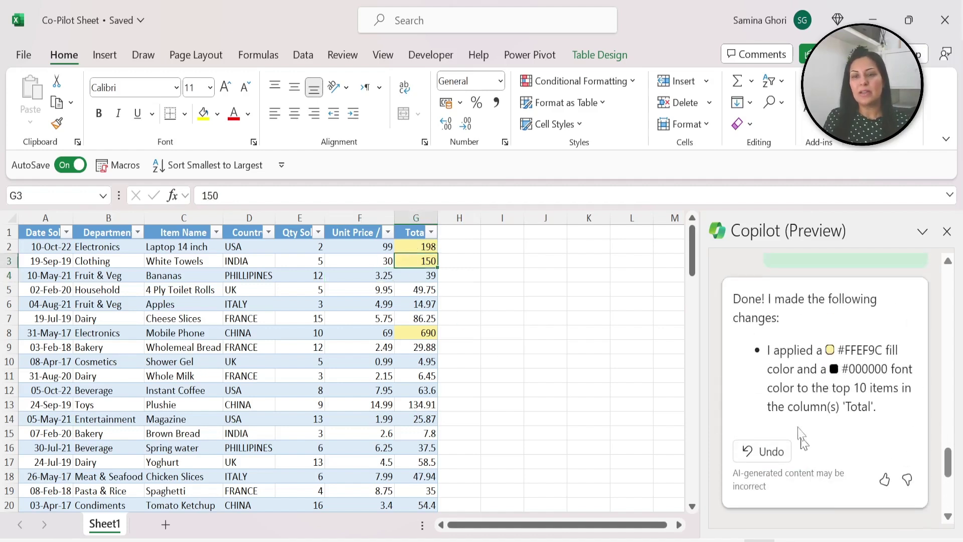
scroll(825, 469, "down", 1)
scroll(825, 469, "down", 5)
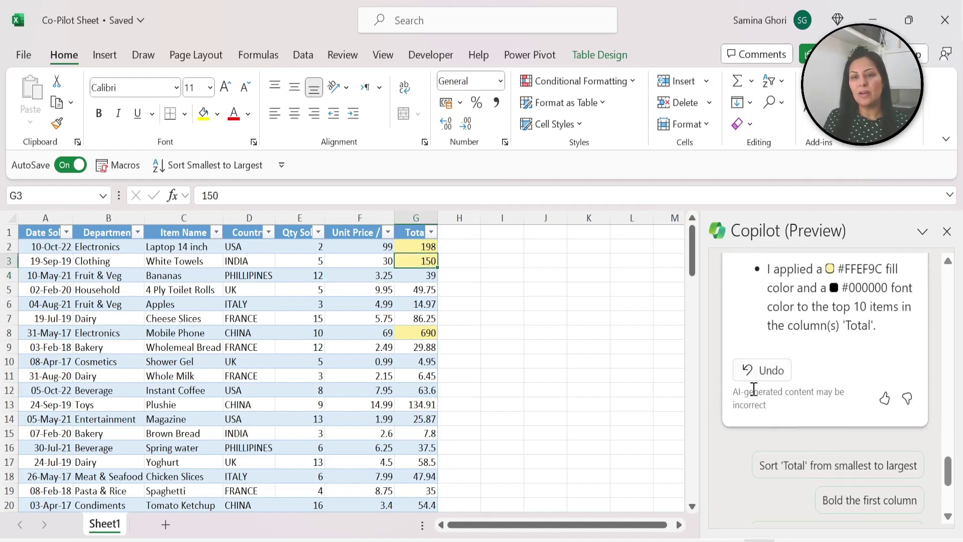
Ask Copilot to 'Highlight in green not yellow'
left_click(830, 458)
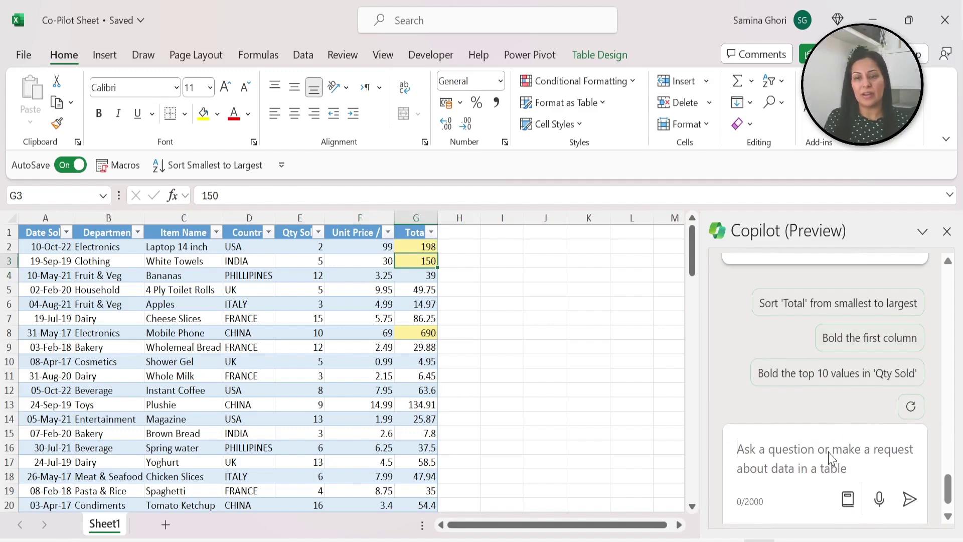
type("Hihg")
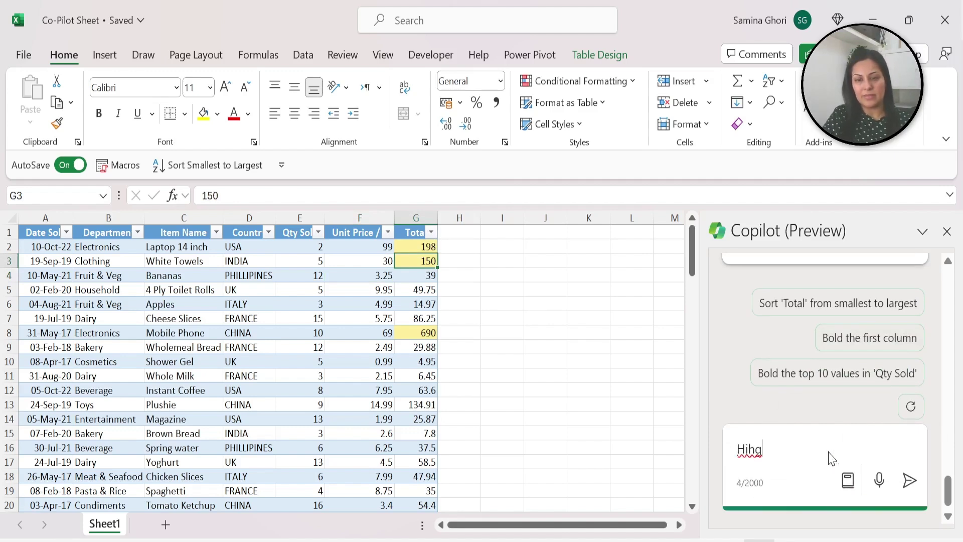
type("lt")
key("BackSpace")
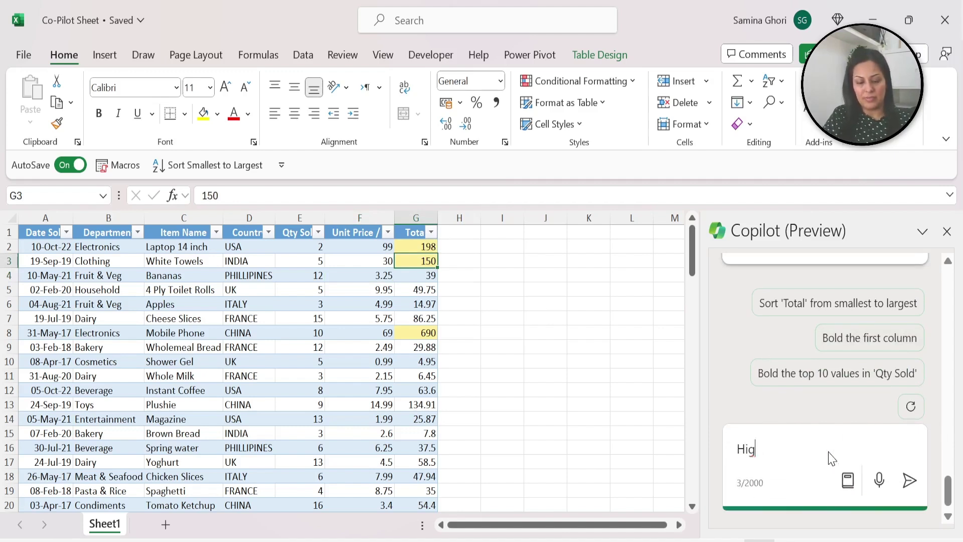
type("hlight in green no")
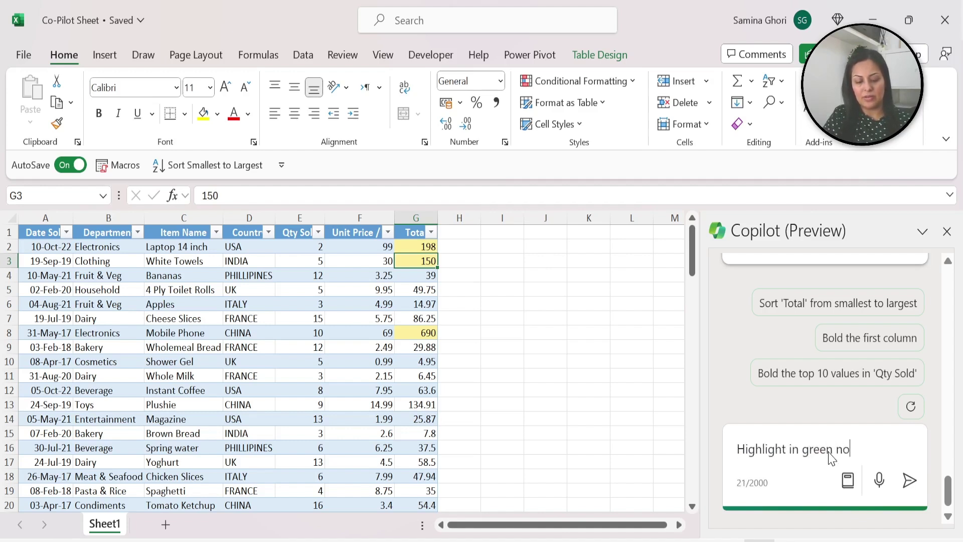
type("t yellow")
key("Return")
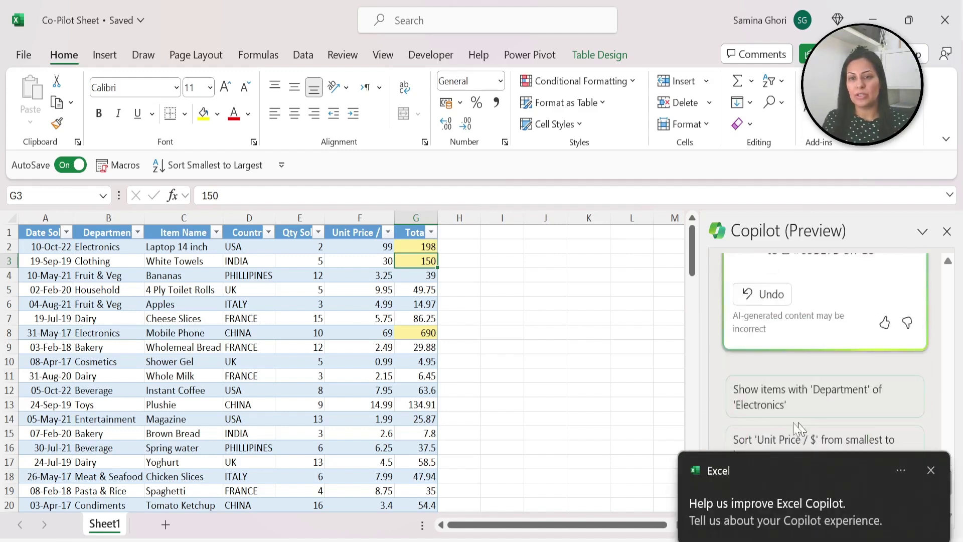
Dismiss the feedback notification and check that cells G2 and G3 remain yellow
scroll(794, 369, "up", 3)
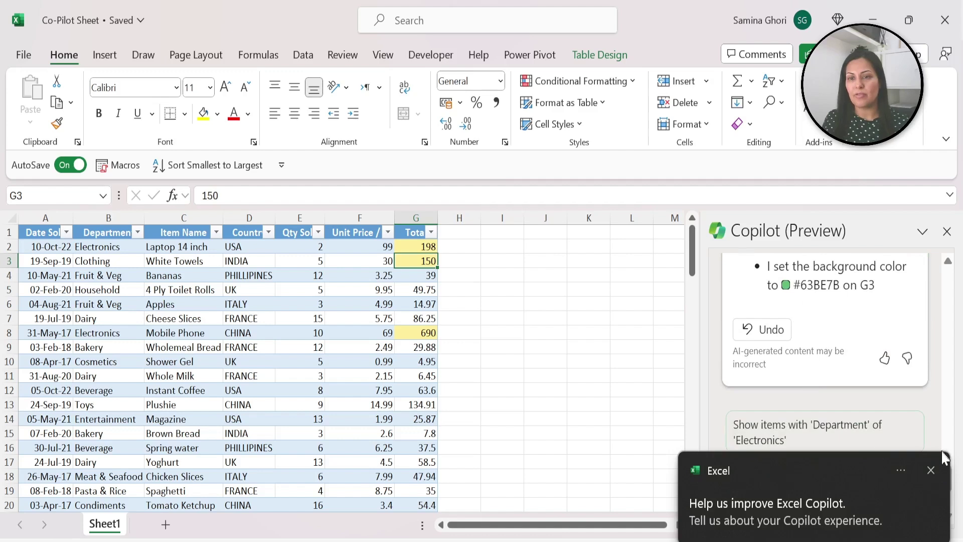
left_click(425, 248)
scroll(822, 432, "up", 2)
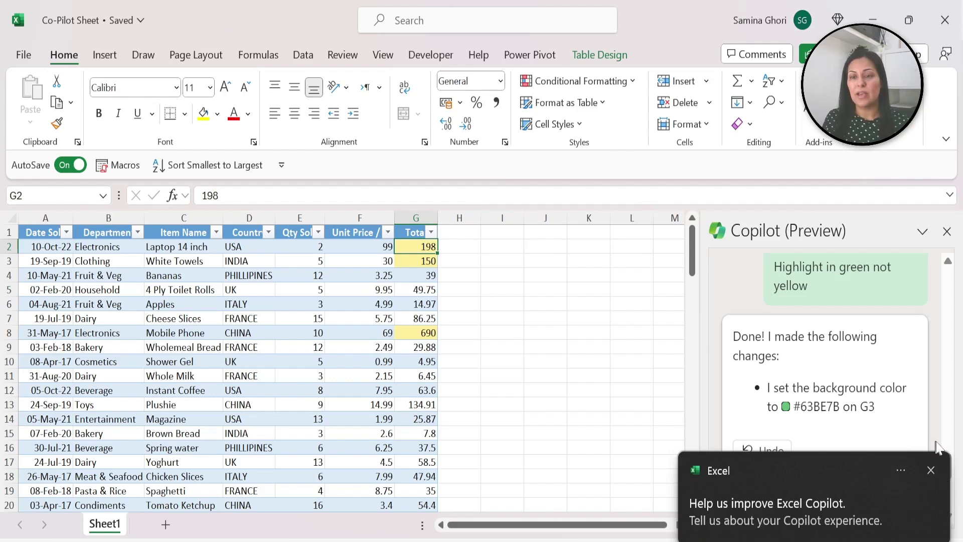
left_click(931, 469)
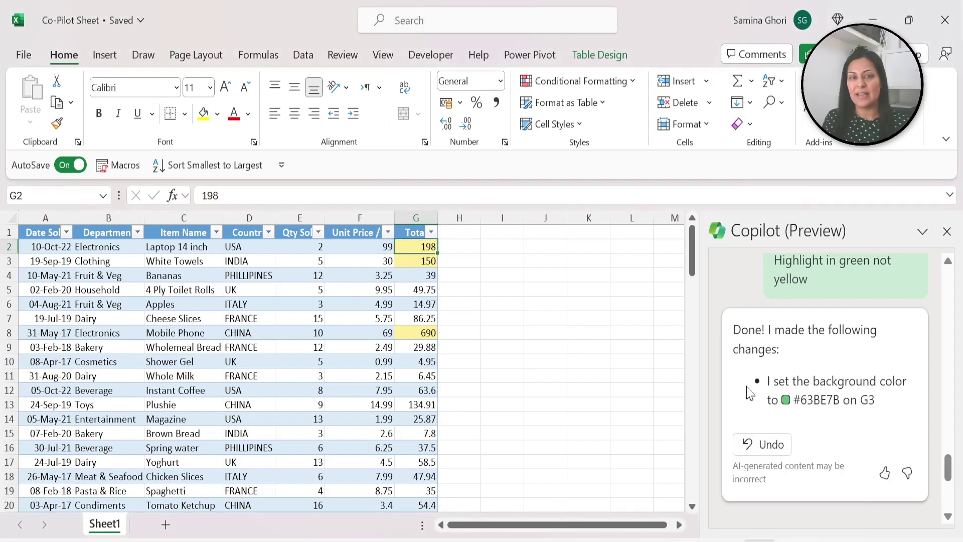
left_click(412, 265)
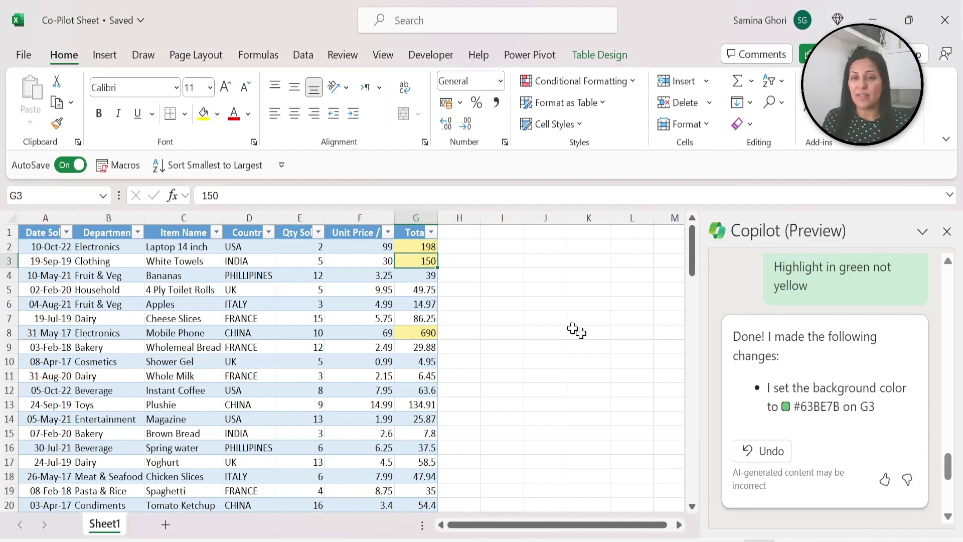
key("F2")
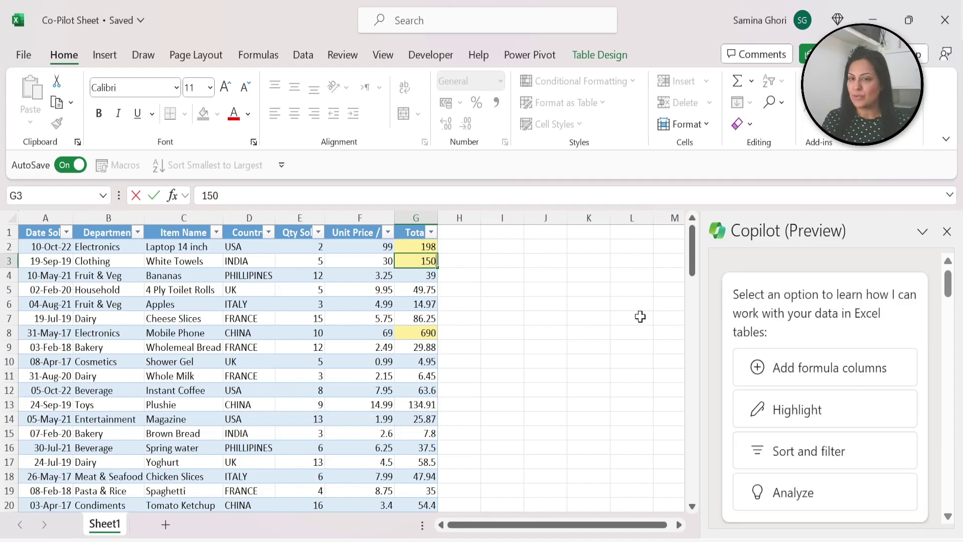
From Sort and filter, ask Copilot to 'show me the Top 5 countries with the highest revenue'
left_click(830, 464)
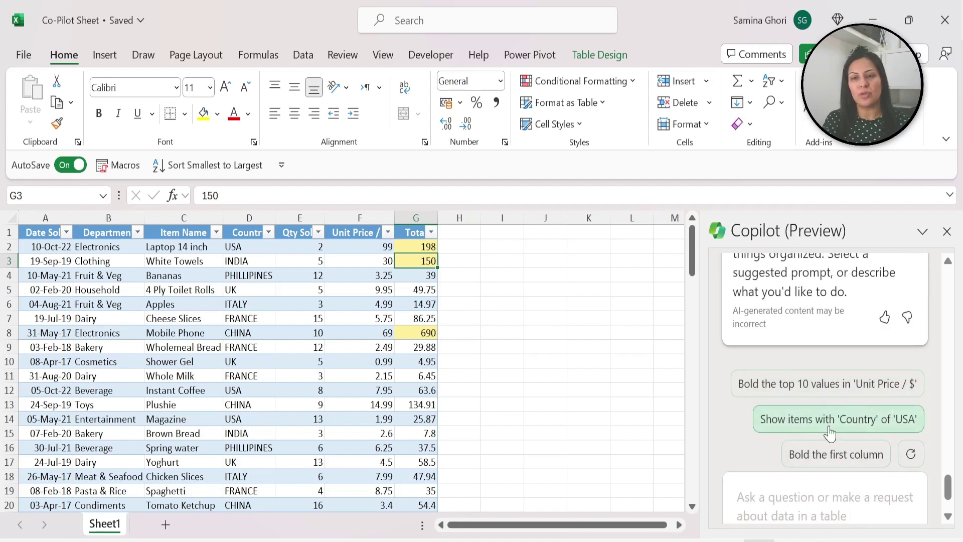
scroll(898, 426, "down", 2)
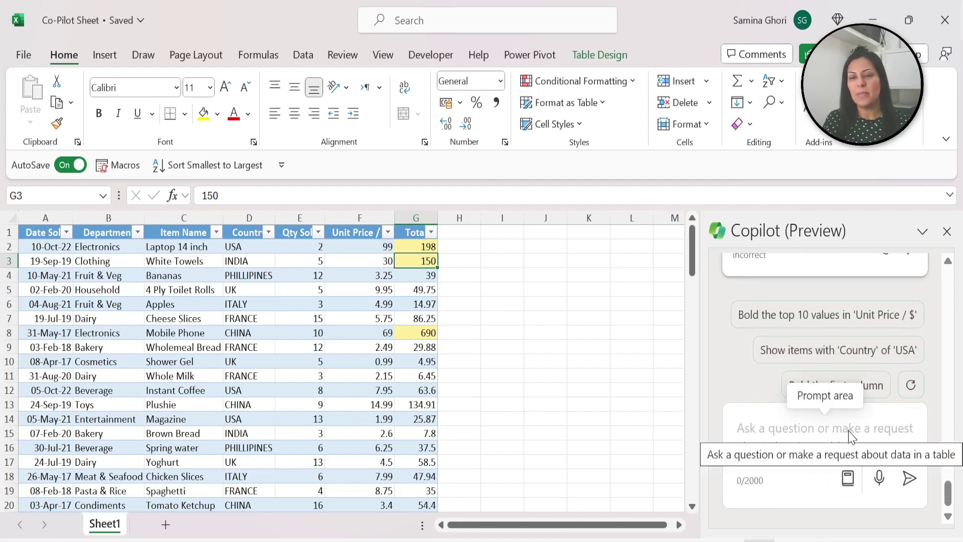
left_click(791, 432)
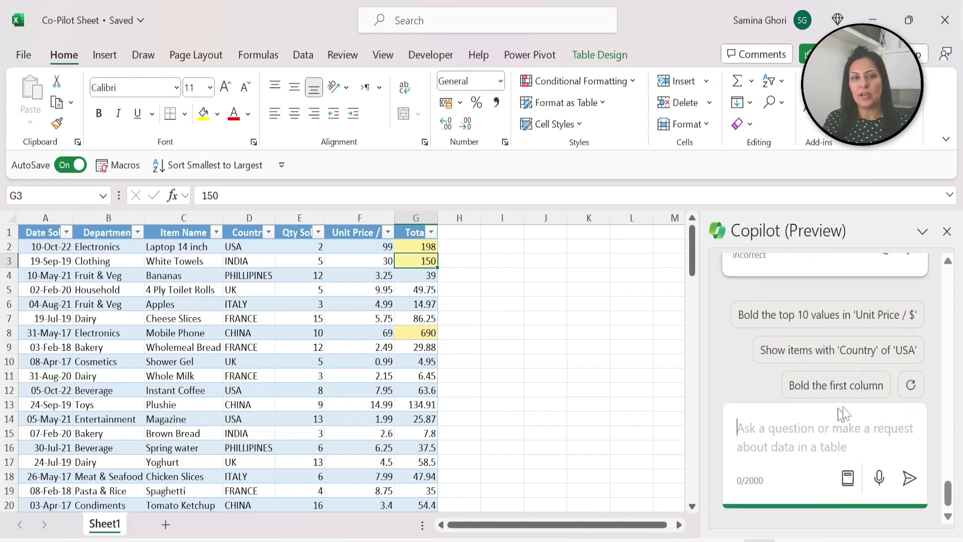
type("show")
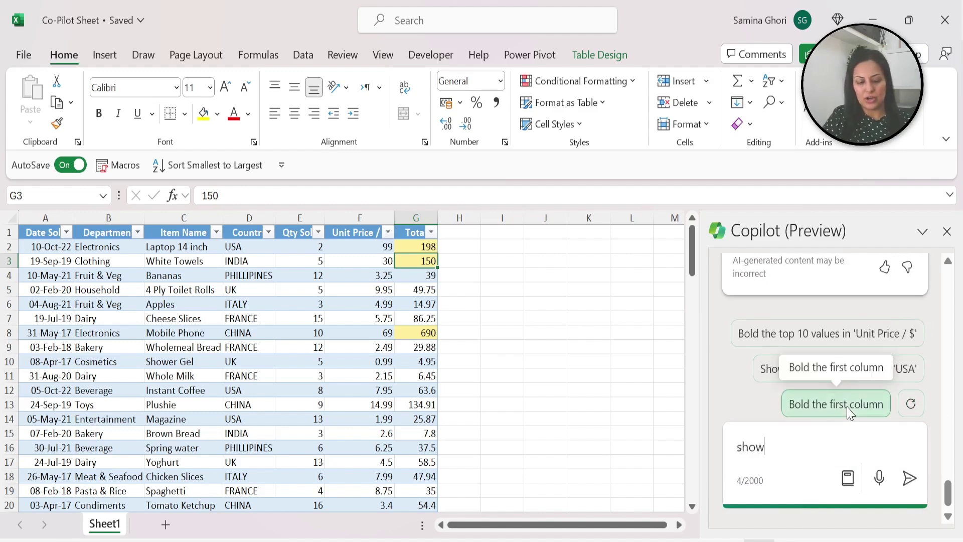
type(" me the Top")
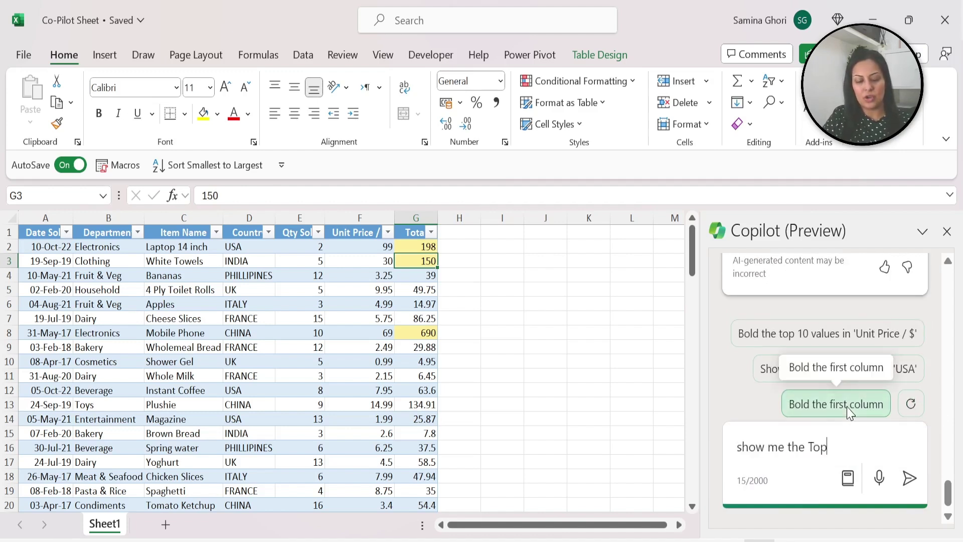
type(" 5 coun")
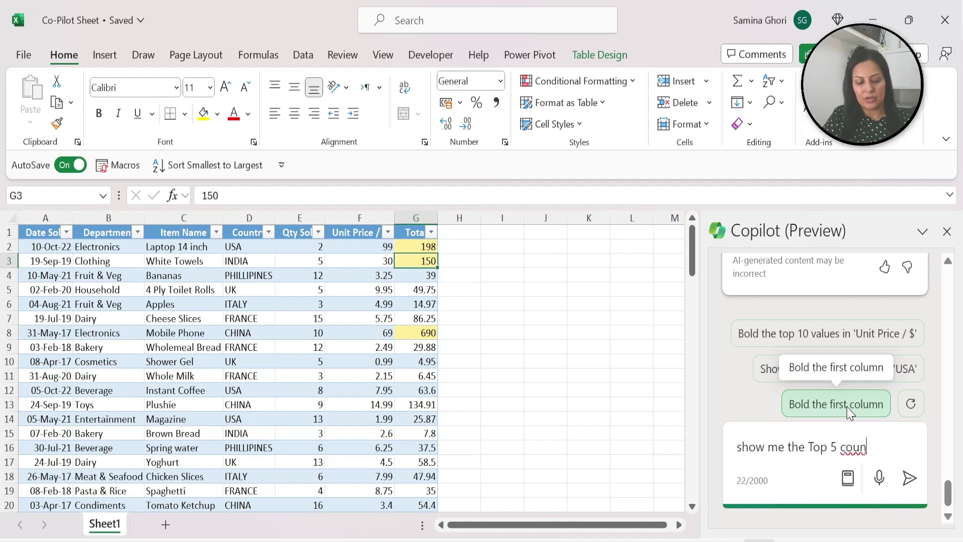
type("tries withthe")
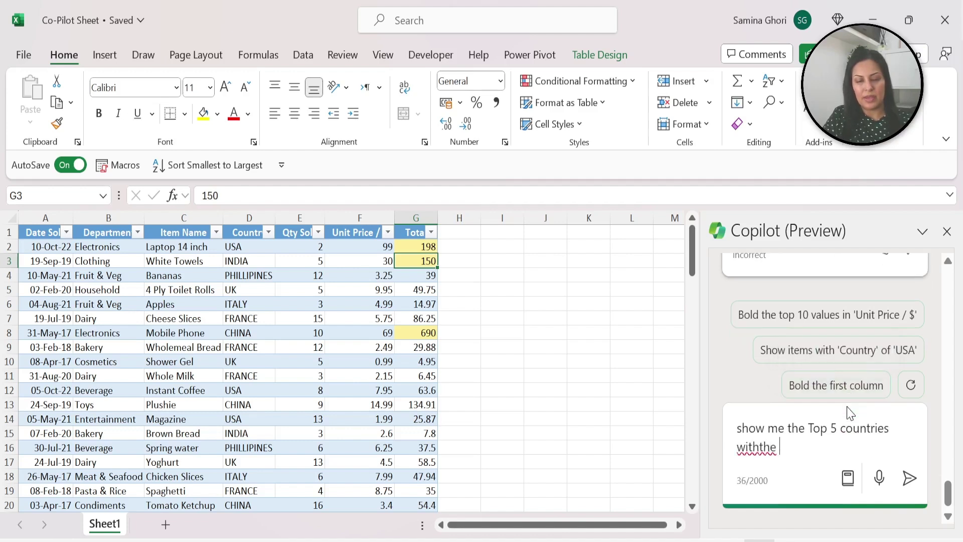
key("BackSpace")
key("BackSpace")
key("BackSpace")
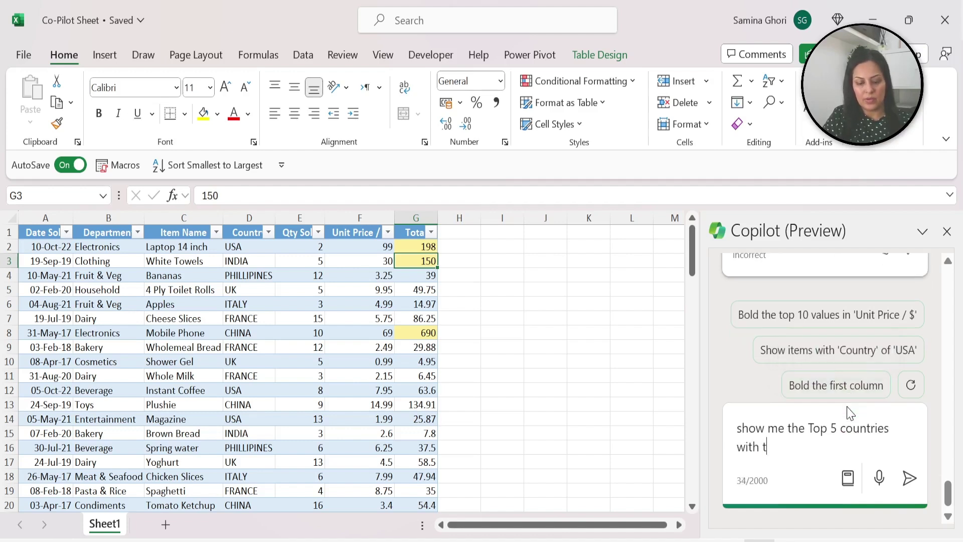
type("the highest revenue")
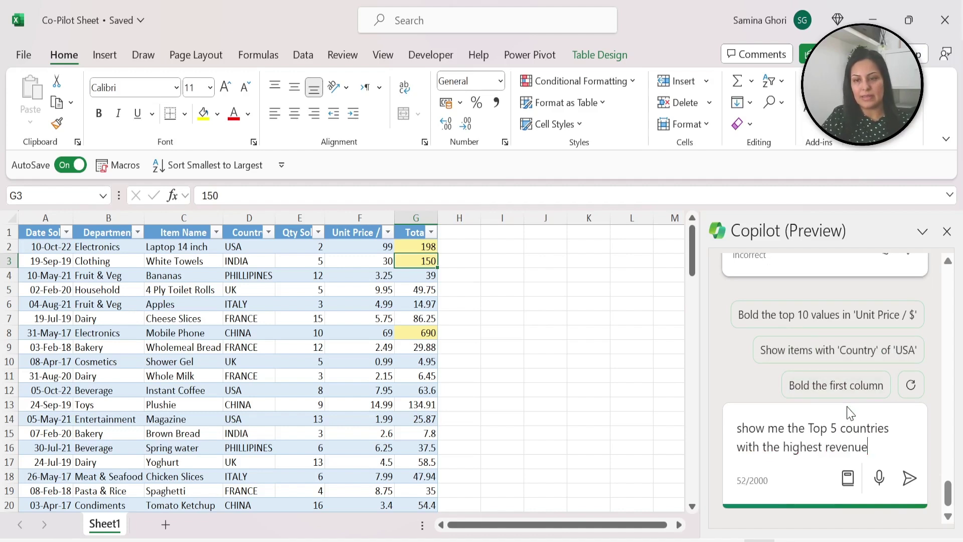
key("Return")
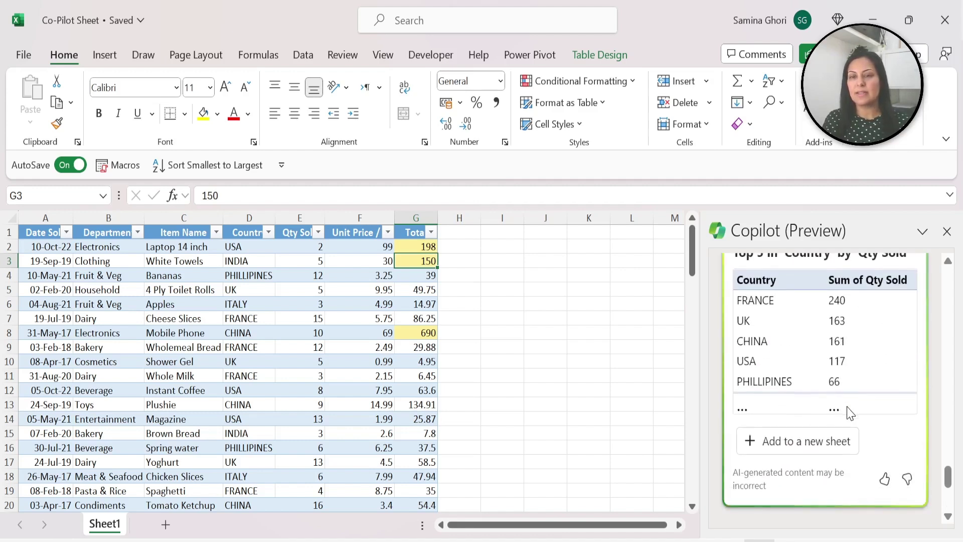
scroll(853, 318, "up", 3)
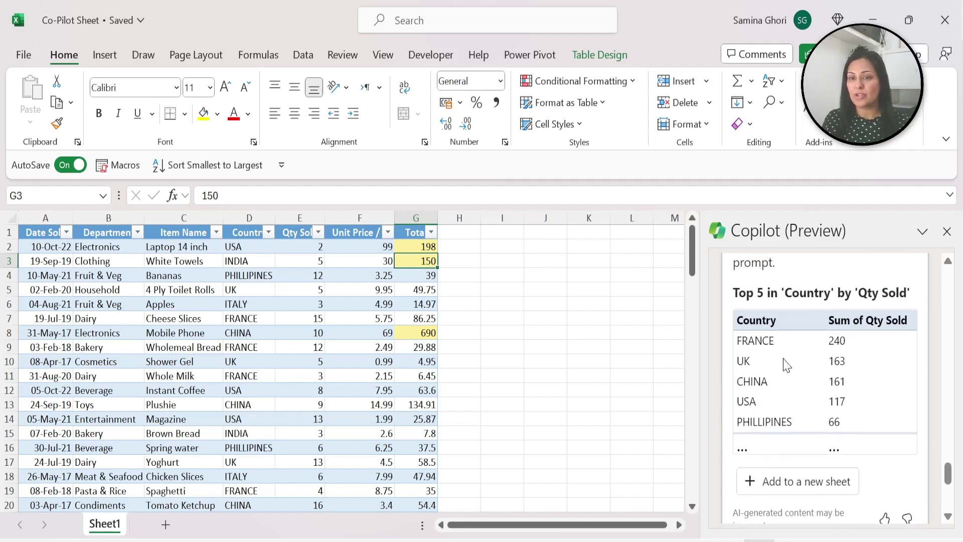
scroll(870, 364, "up", 4)
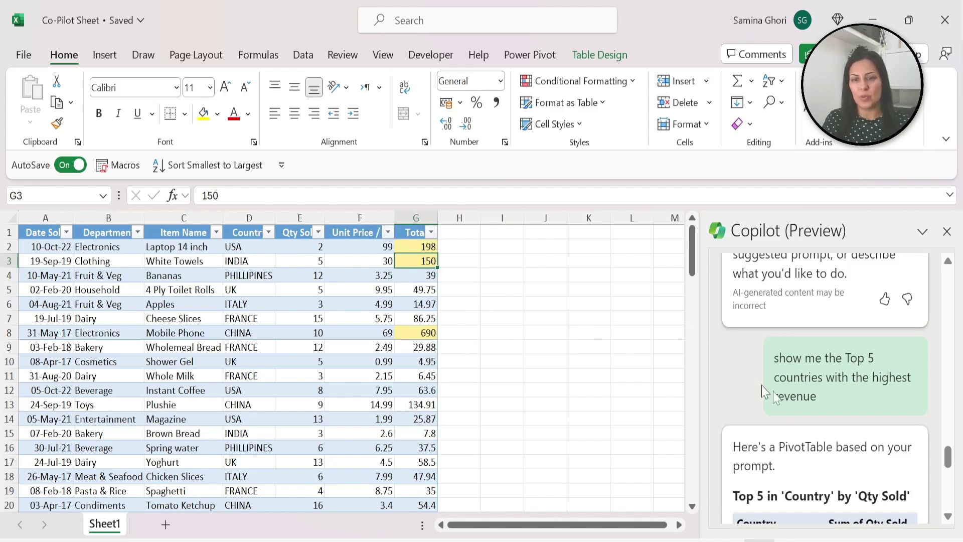
scroll(847, 405, "down", 1)
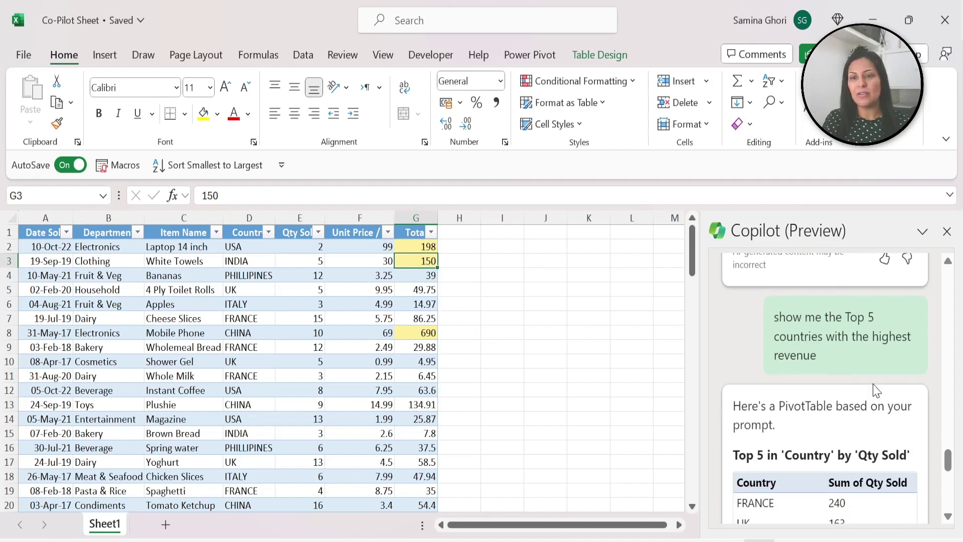
scroll(875, 392, "up", 1)
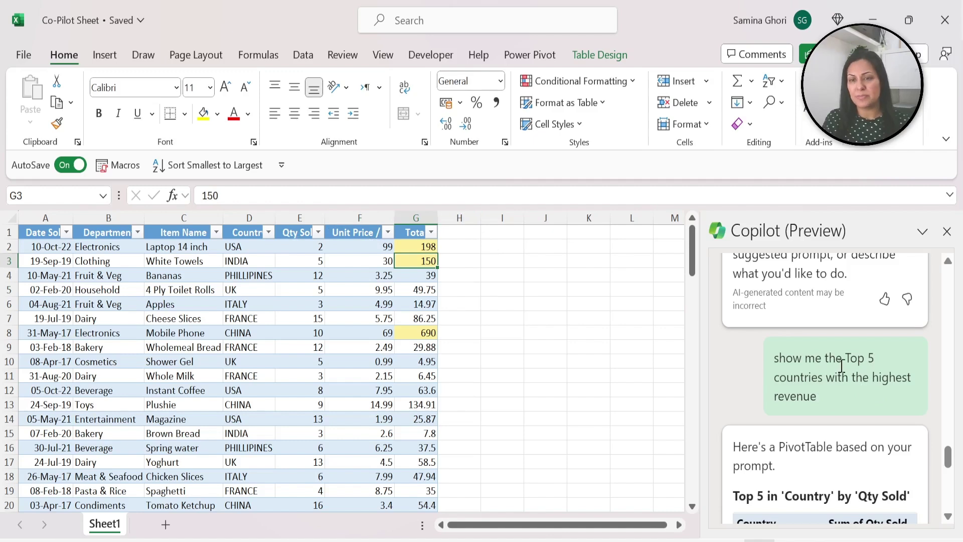
scroll(854, 377, "down", 1)
scroll(847, 361, "down", 1)
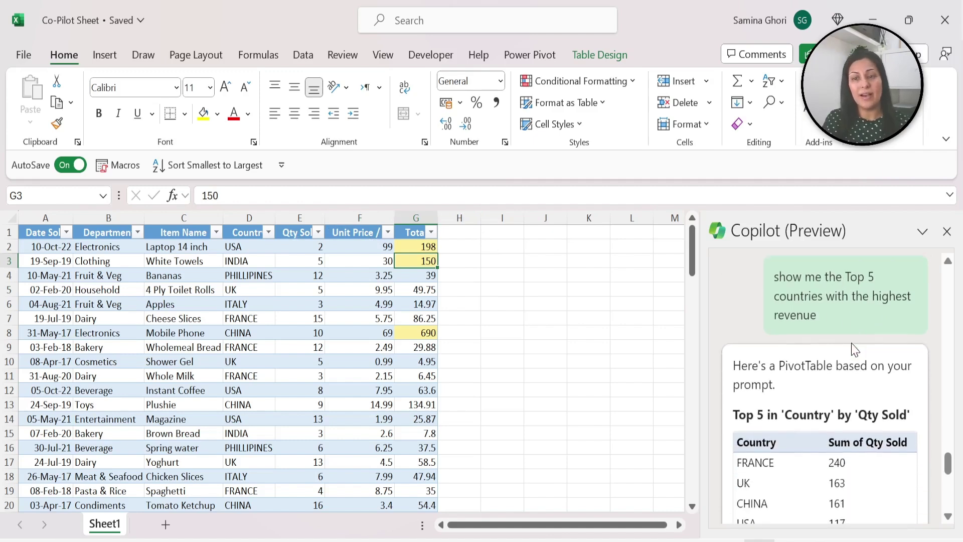
scroll(848, 381, "down", 10)
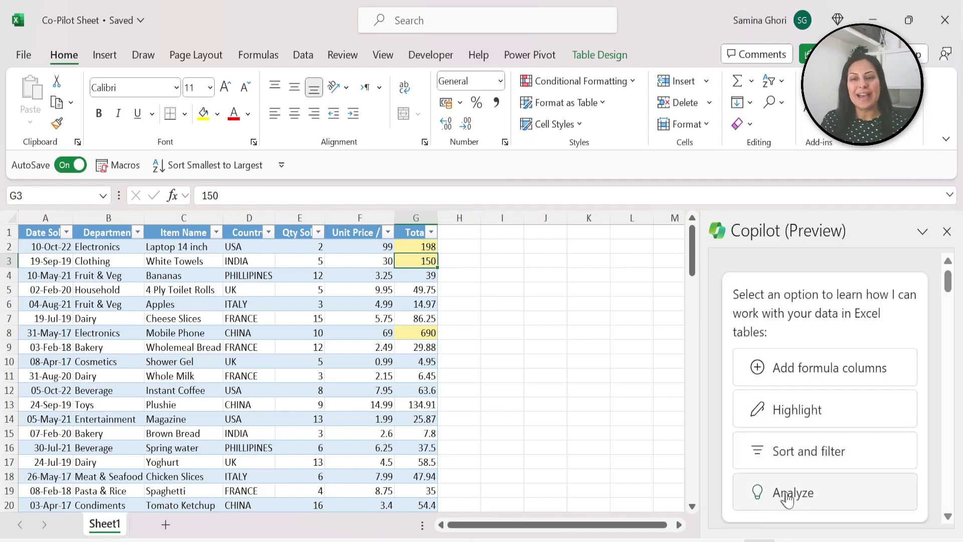
Choose Analyze, then the suggested prompt 'Percentage of total Qty Sold for each Department'
left_click(842, 500)
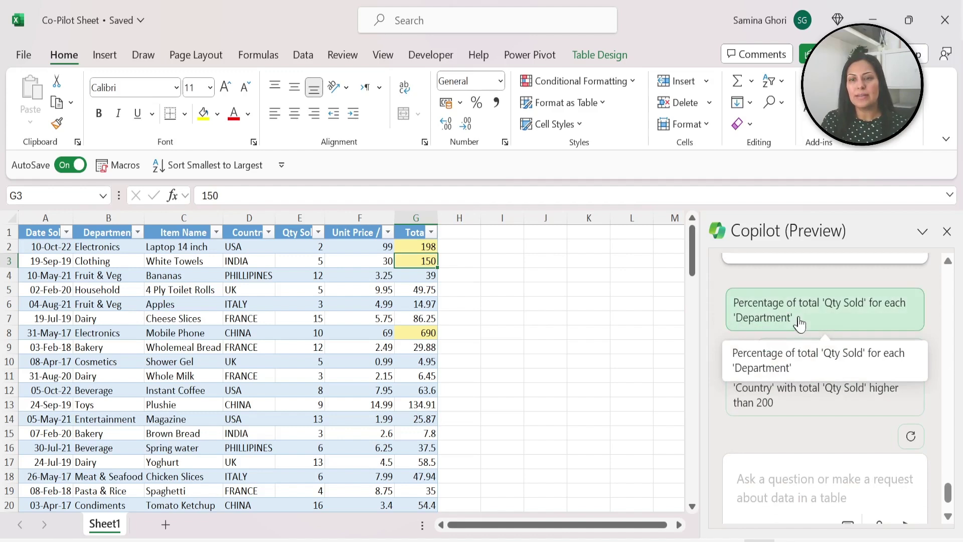
left_click(833, 313)
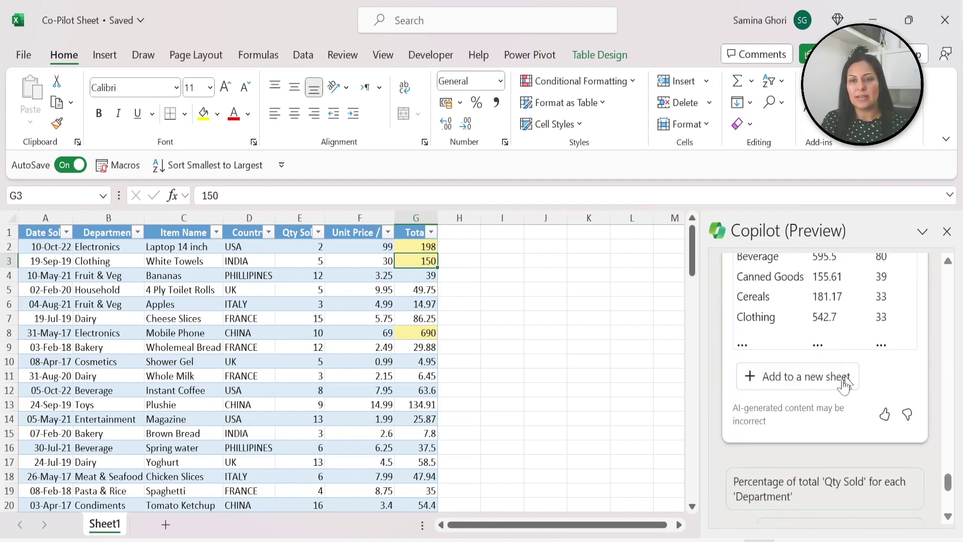
Add the Department PivotTable to a new Sheet2 and view its Grand Total of 7762.36 and 846
left_click(789, 383)
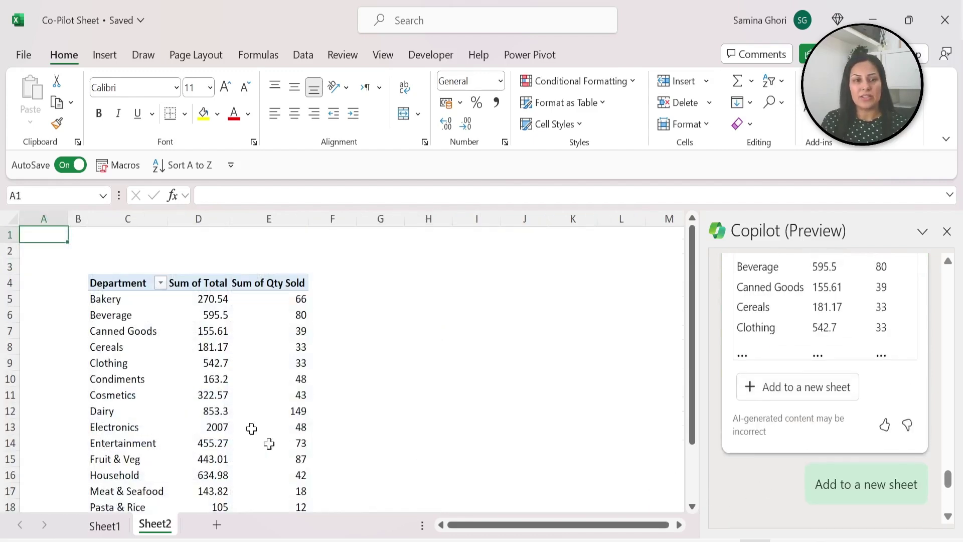
scroll(299, 350, "down", 1)
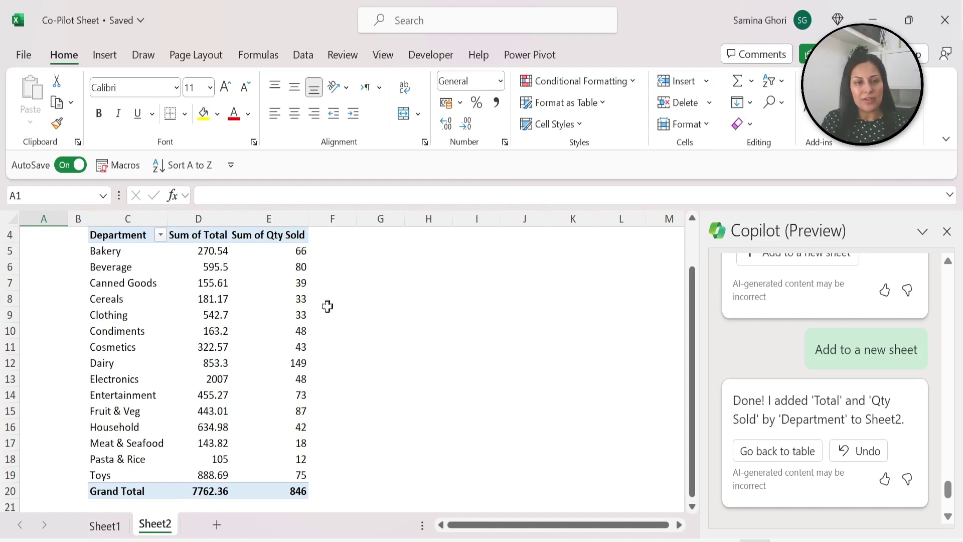
scroll(775, 420, "down", 3)
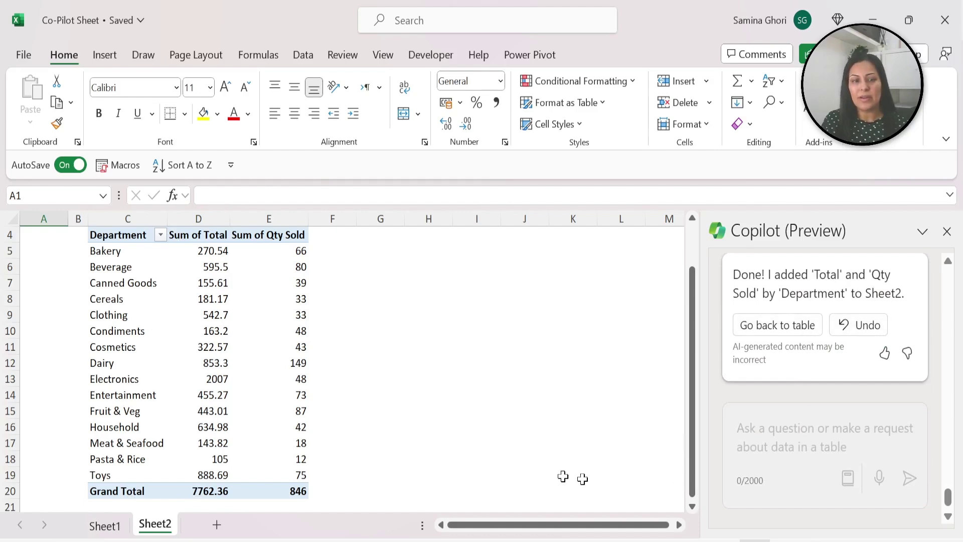
On Sheet1, ask Copilot by voice for the top 10 item names by total and review the answer
left_click(105, 526)
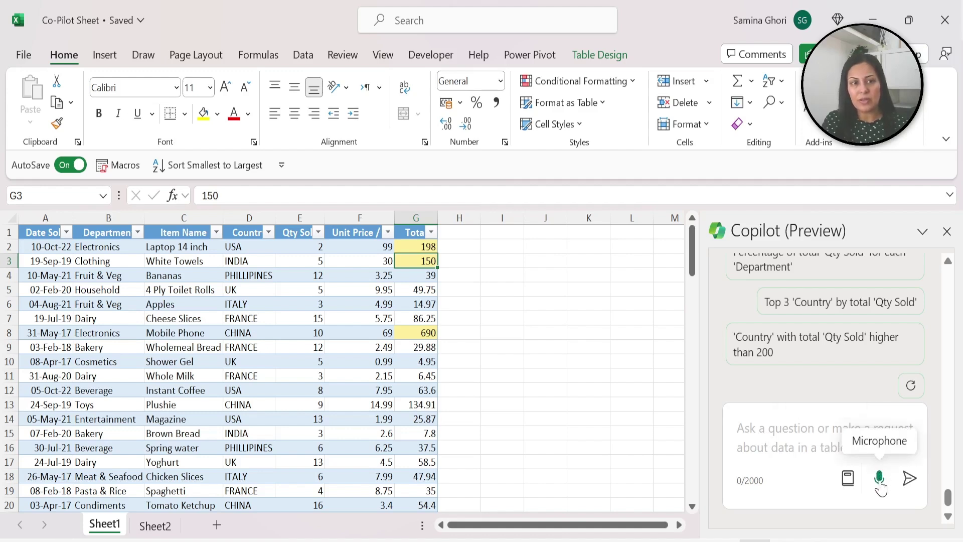
left_click(880, 483)
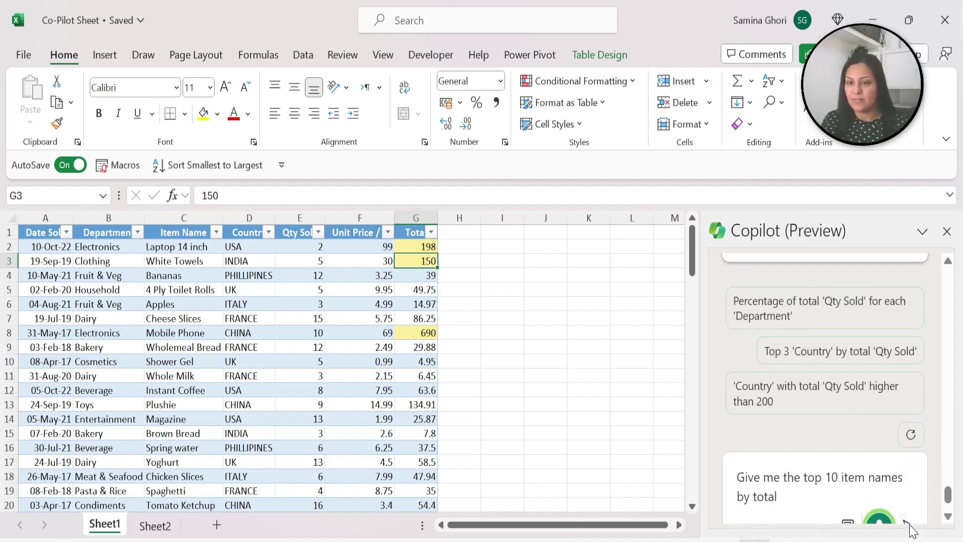
left_click(907, 524)
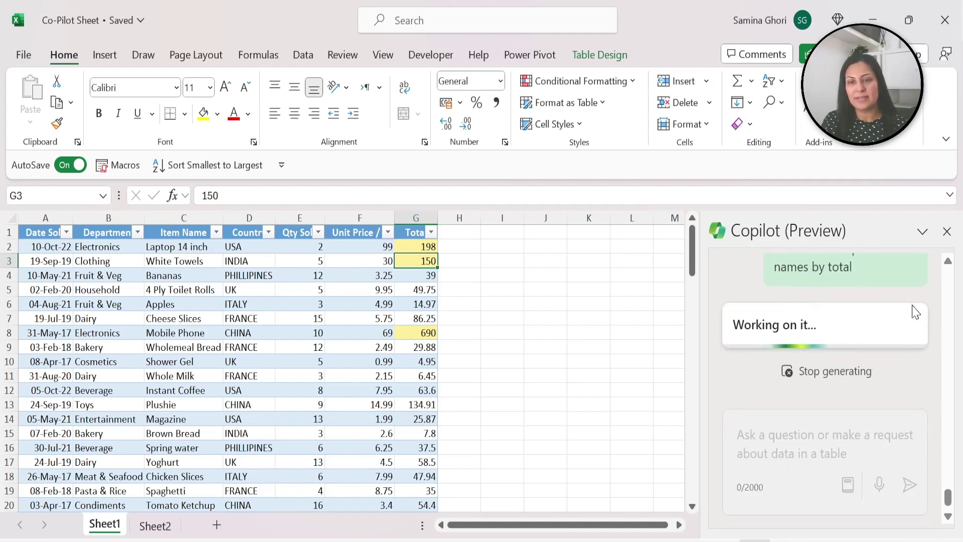
scroll(909, 326, "up", 2)
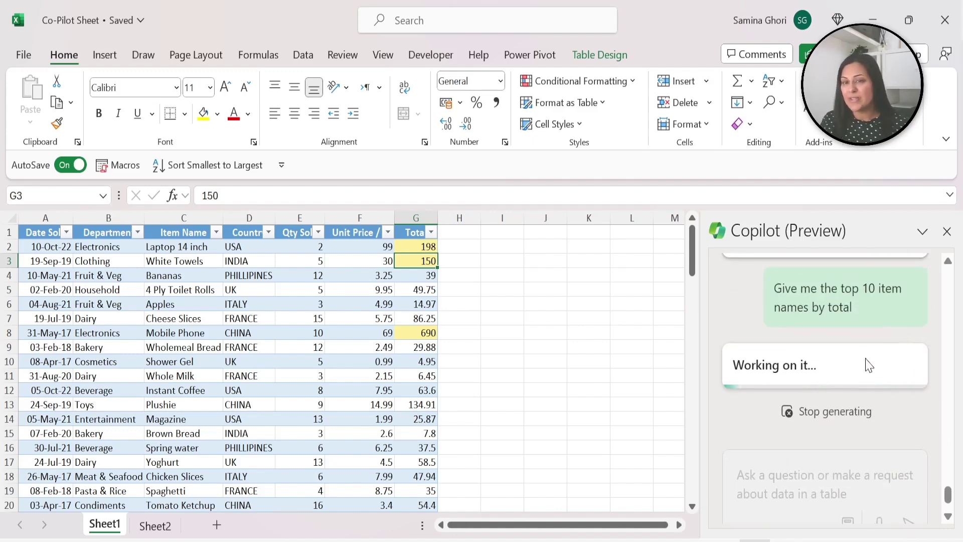
scroll(869, 366, "up", 3)
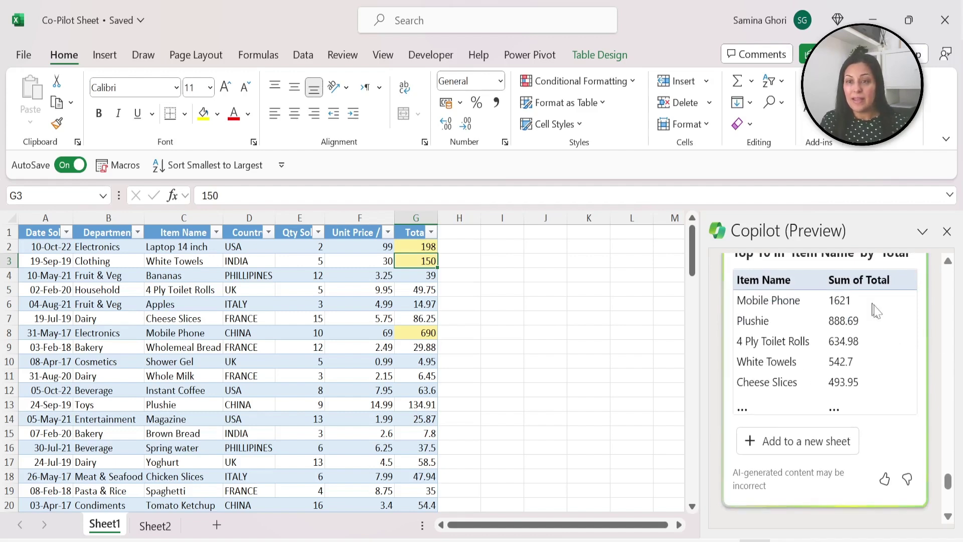
scroll(779, 333, "up", 2)
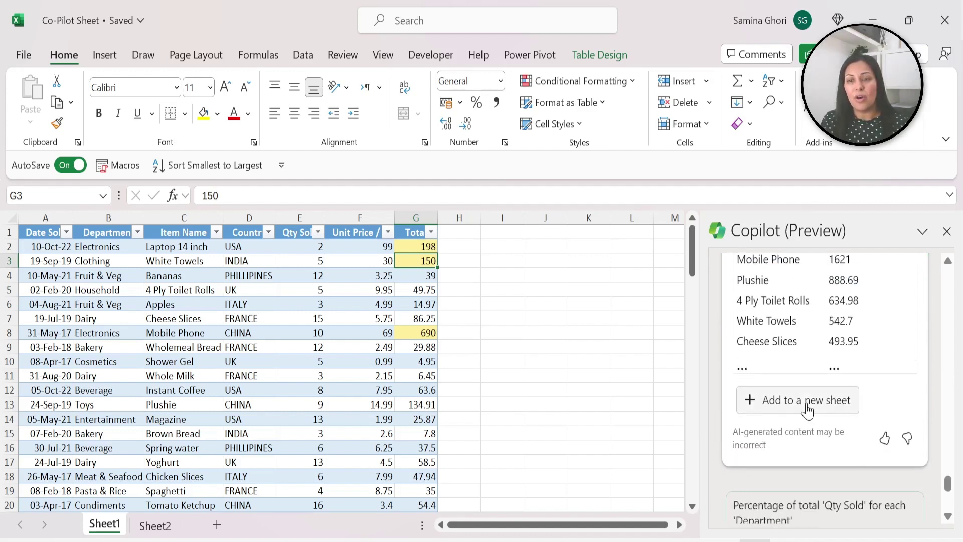
scroll(779, 362, "down", 4)
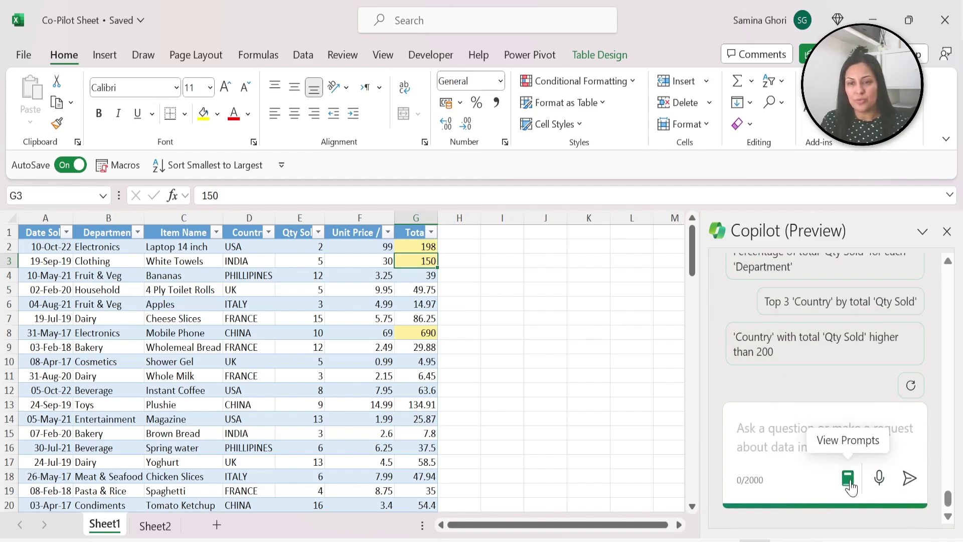
Browse the Copilot prompt categories and bring up the full Copilot Lab prompt gallery
left_click(848, 480)
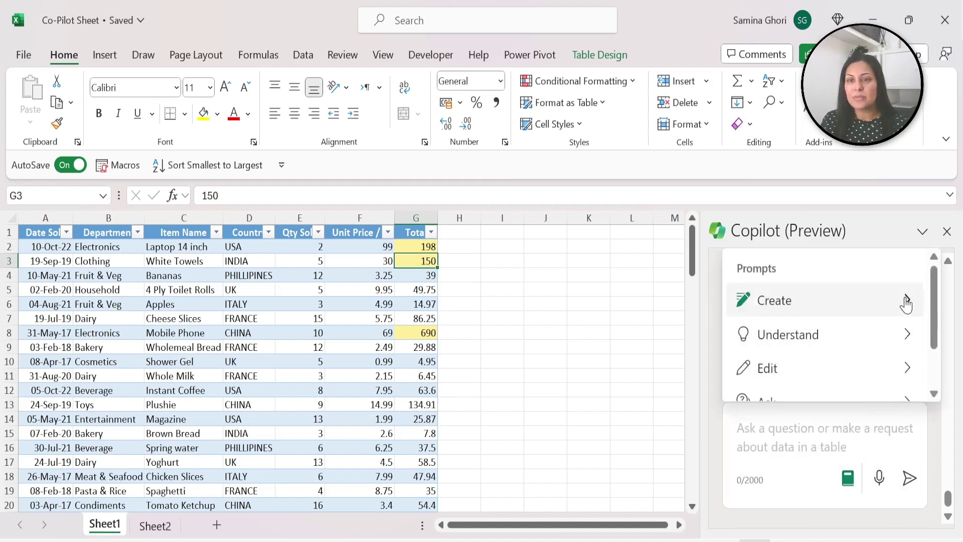
scroll(907, 304, "down", 1)
scroll(868, 317, "down", 1)
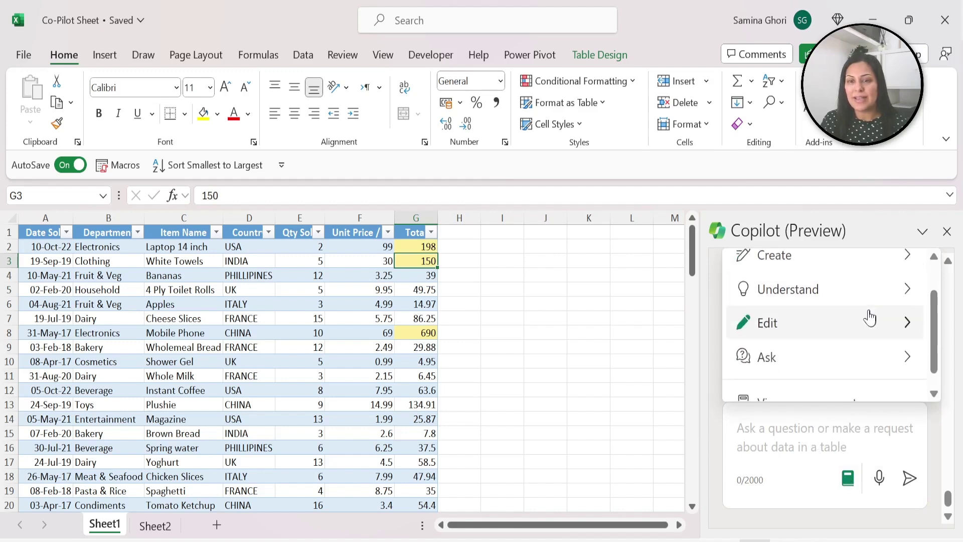
scroll(808, 331, "down", 1)
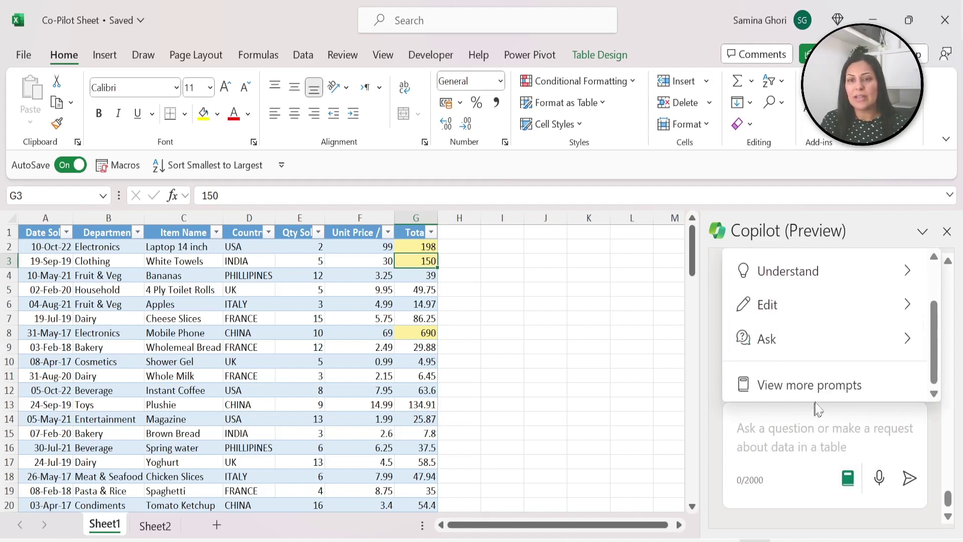
scroll(821, 390, "up", 3)
scroll(818, 386, "down", 2)
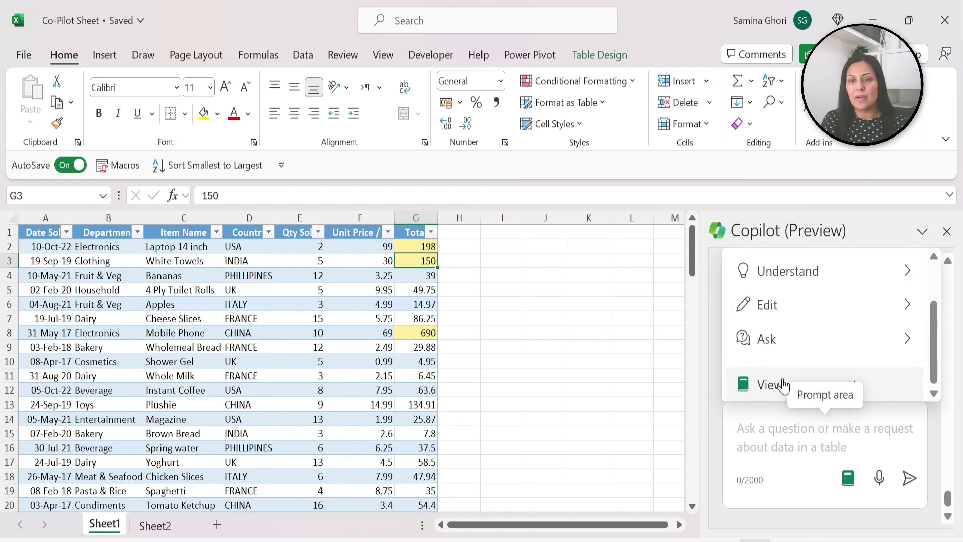
key("Escape")
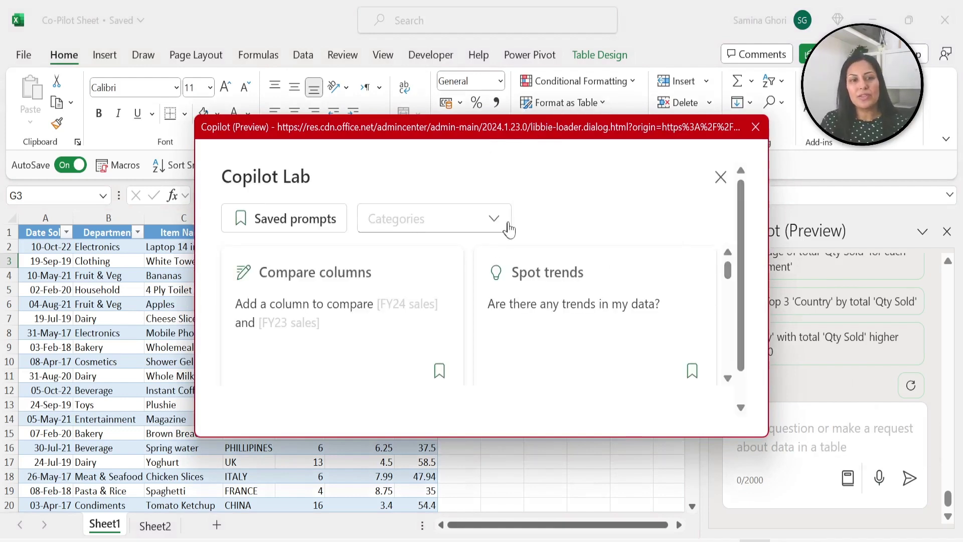
Move the Copilot Lab window up and left and enlarge it to show more prompts
scroll(527, 256, "down", 1)
scroll(619, 311, "up", 1)
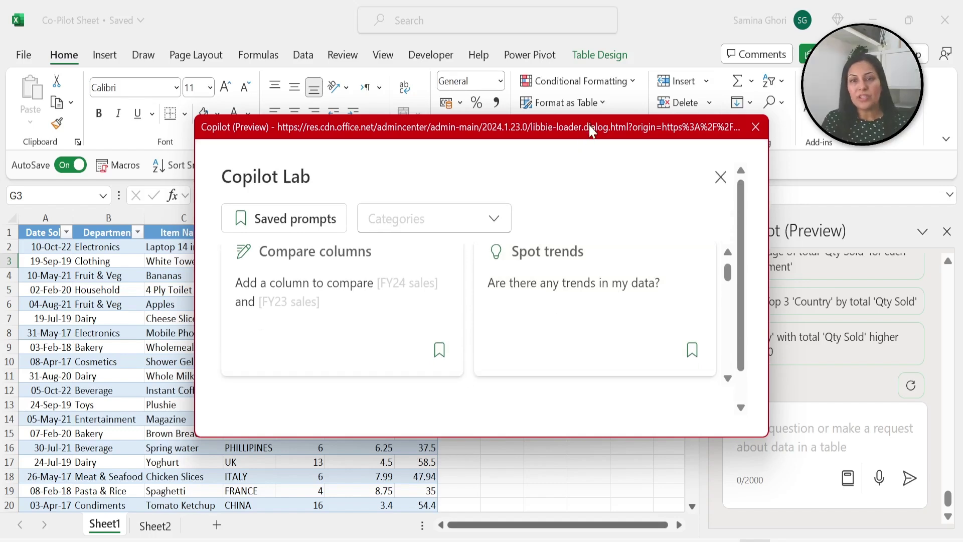
left_click_drag(591, 129, 476, 33)
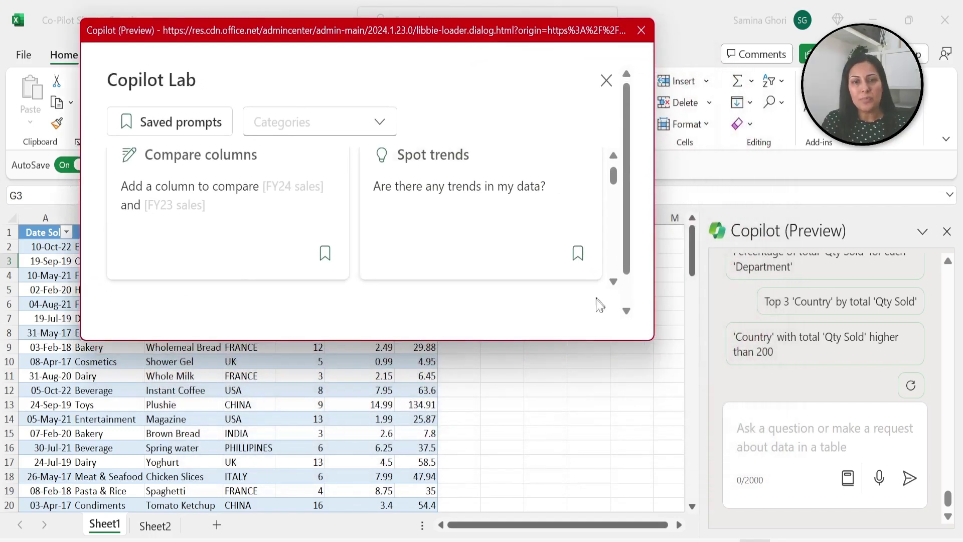
left_click_drag(646, 341, 828, 540)
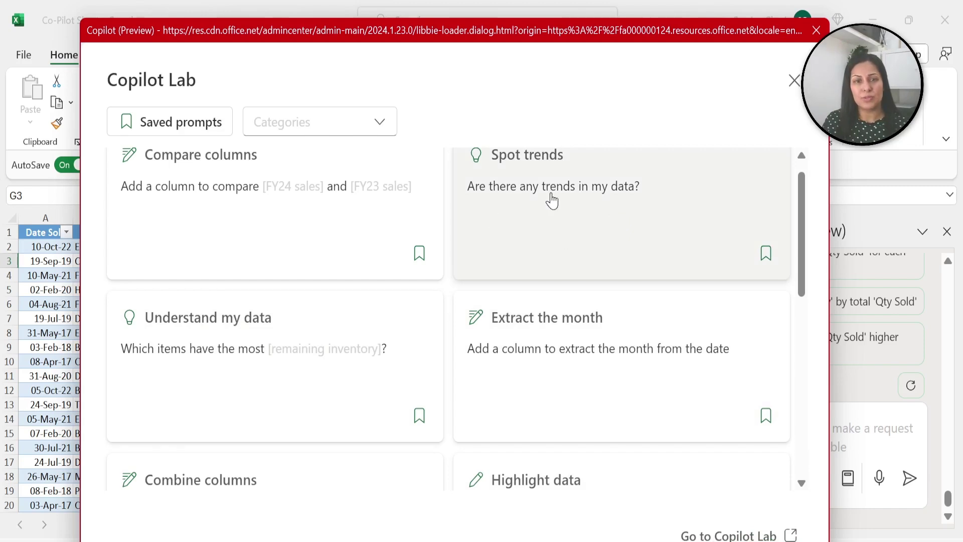
Scroll the prompt cards down to See your data and Visualize relative values
scroll(558, 440, "down", 5)
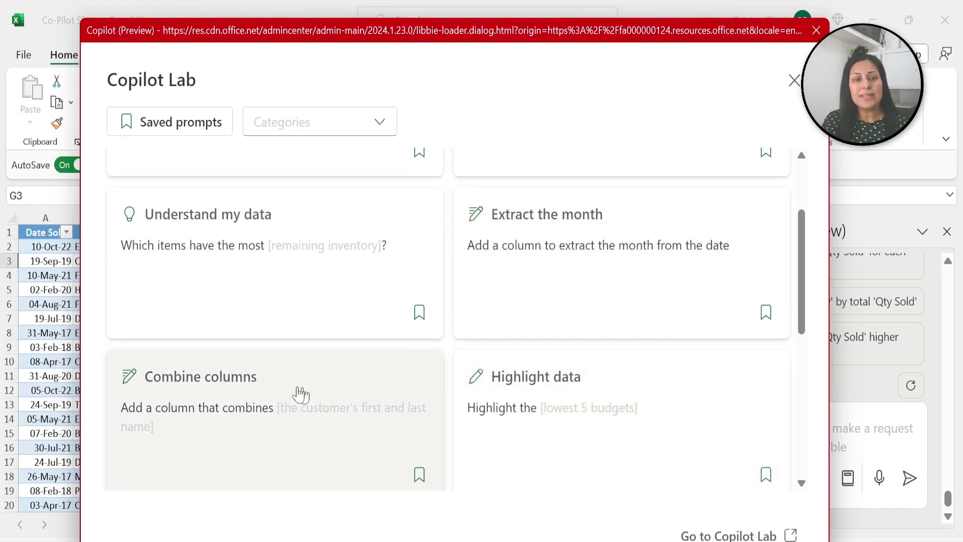
scroll(282, 377, "down", 2)
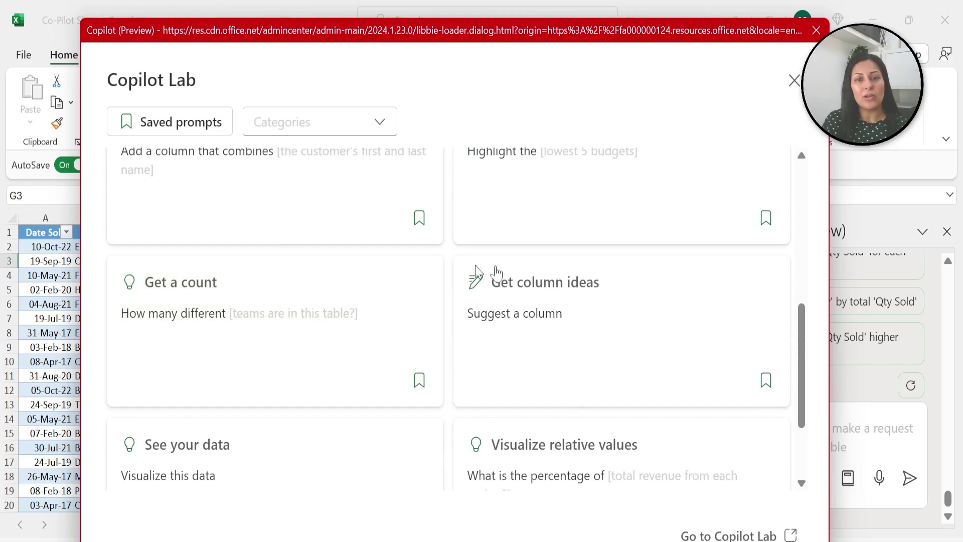
scroll(292, 450, "down", 3)
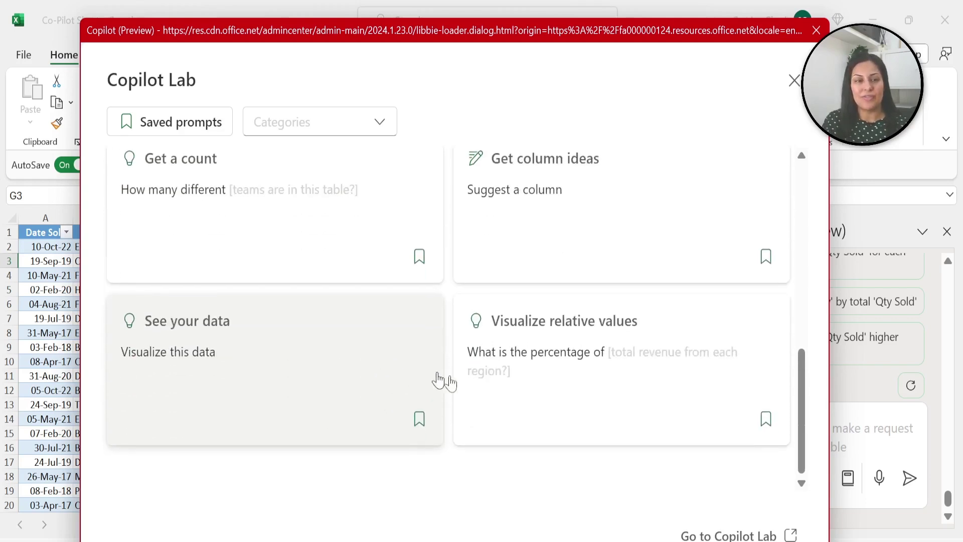